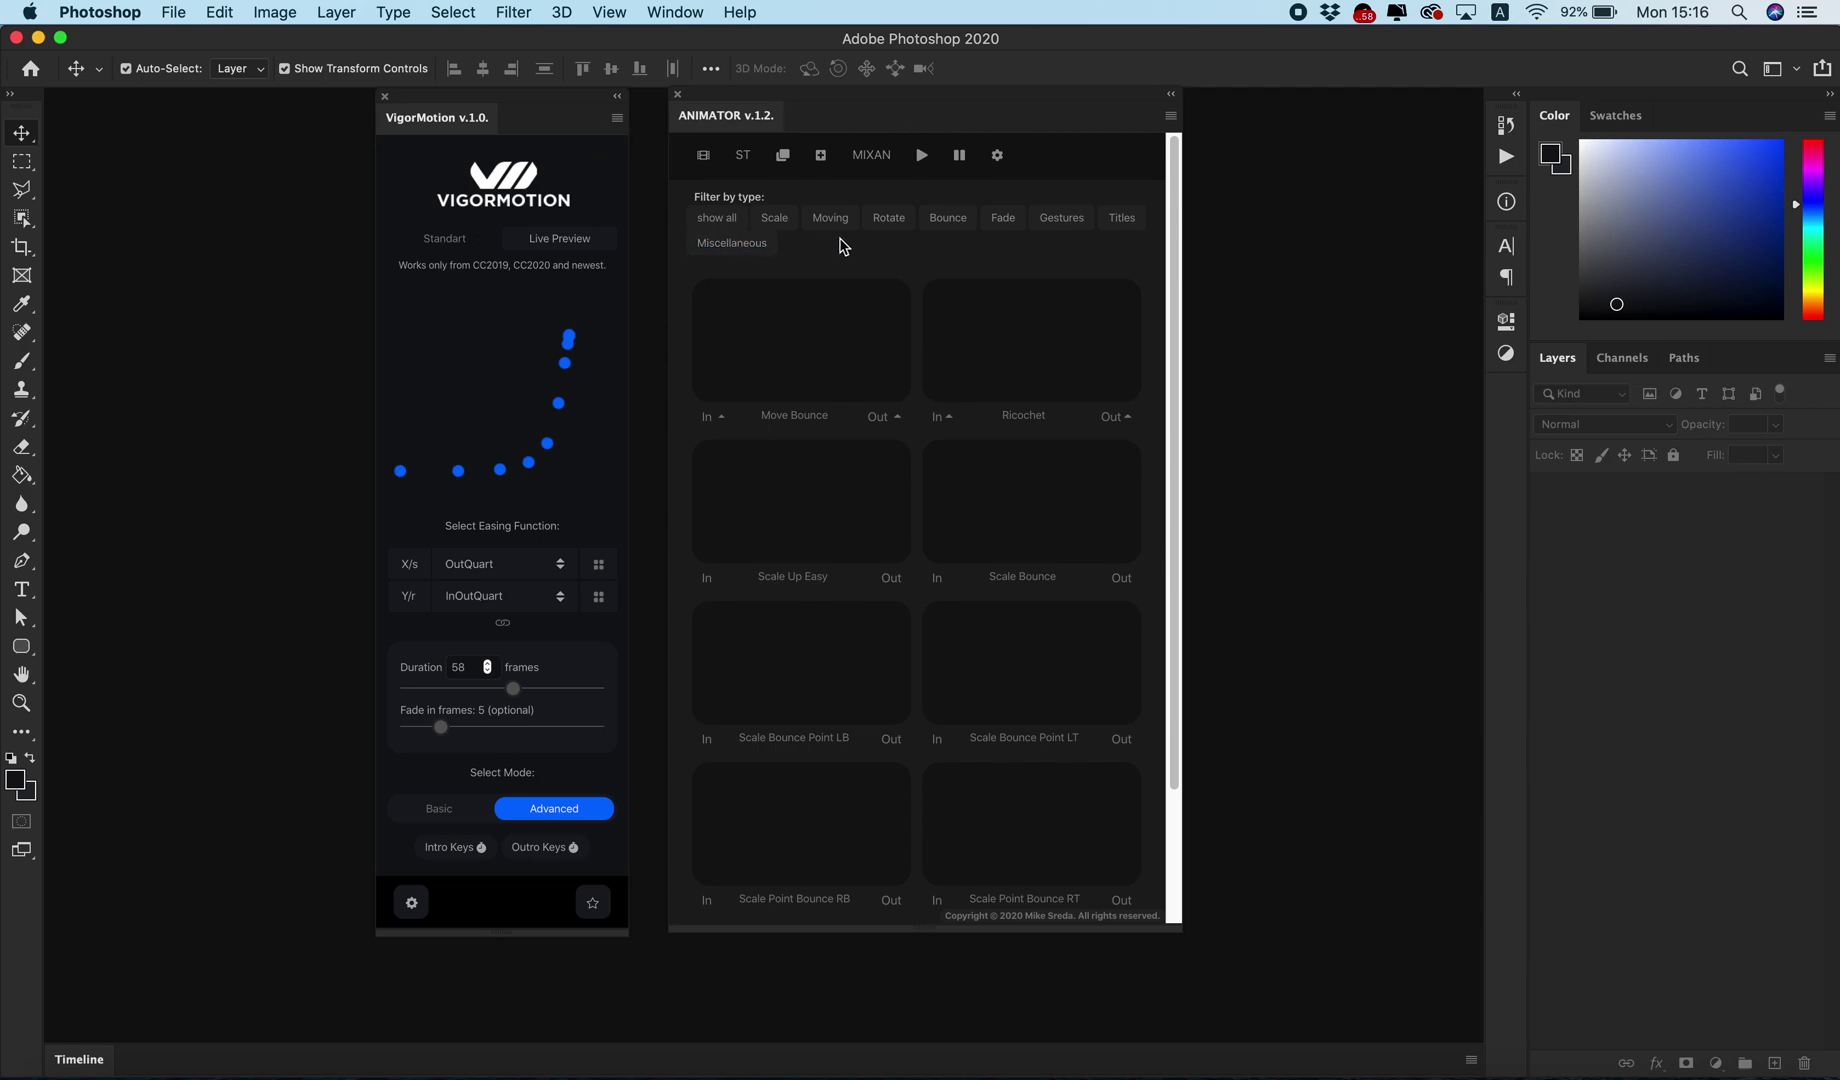
- Cycle Animator's filters through Scale, Moving, Rotate, Bounce and Fade, and start the preset previews playing
click(789, 219)
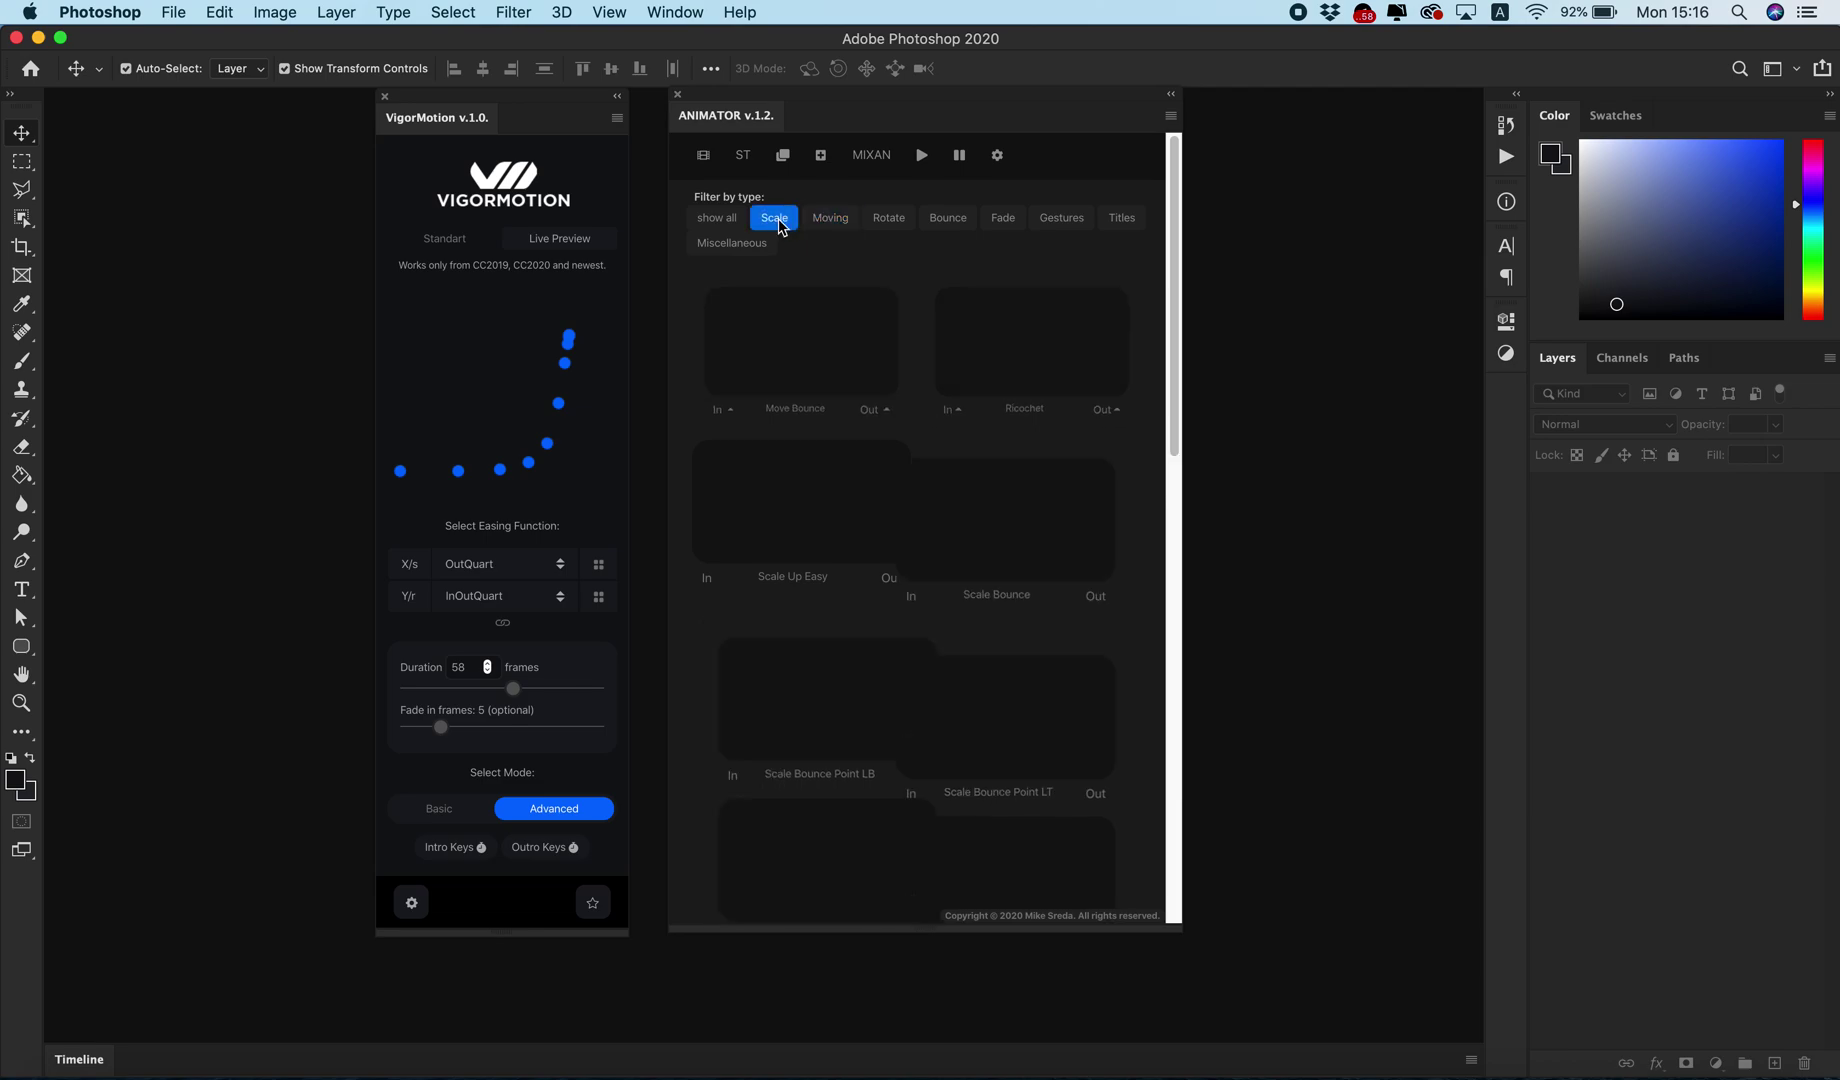
click(822, 221)
click(900, 220)
click(932, 222)
click(992, 220)
click(921, 155)
- Check the Gestures, Rotate, Moving and Bounce presets, then settle on Fade with previews paused
click(1060, 218)
click(889, 218)
click(840, 220)
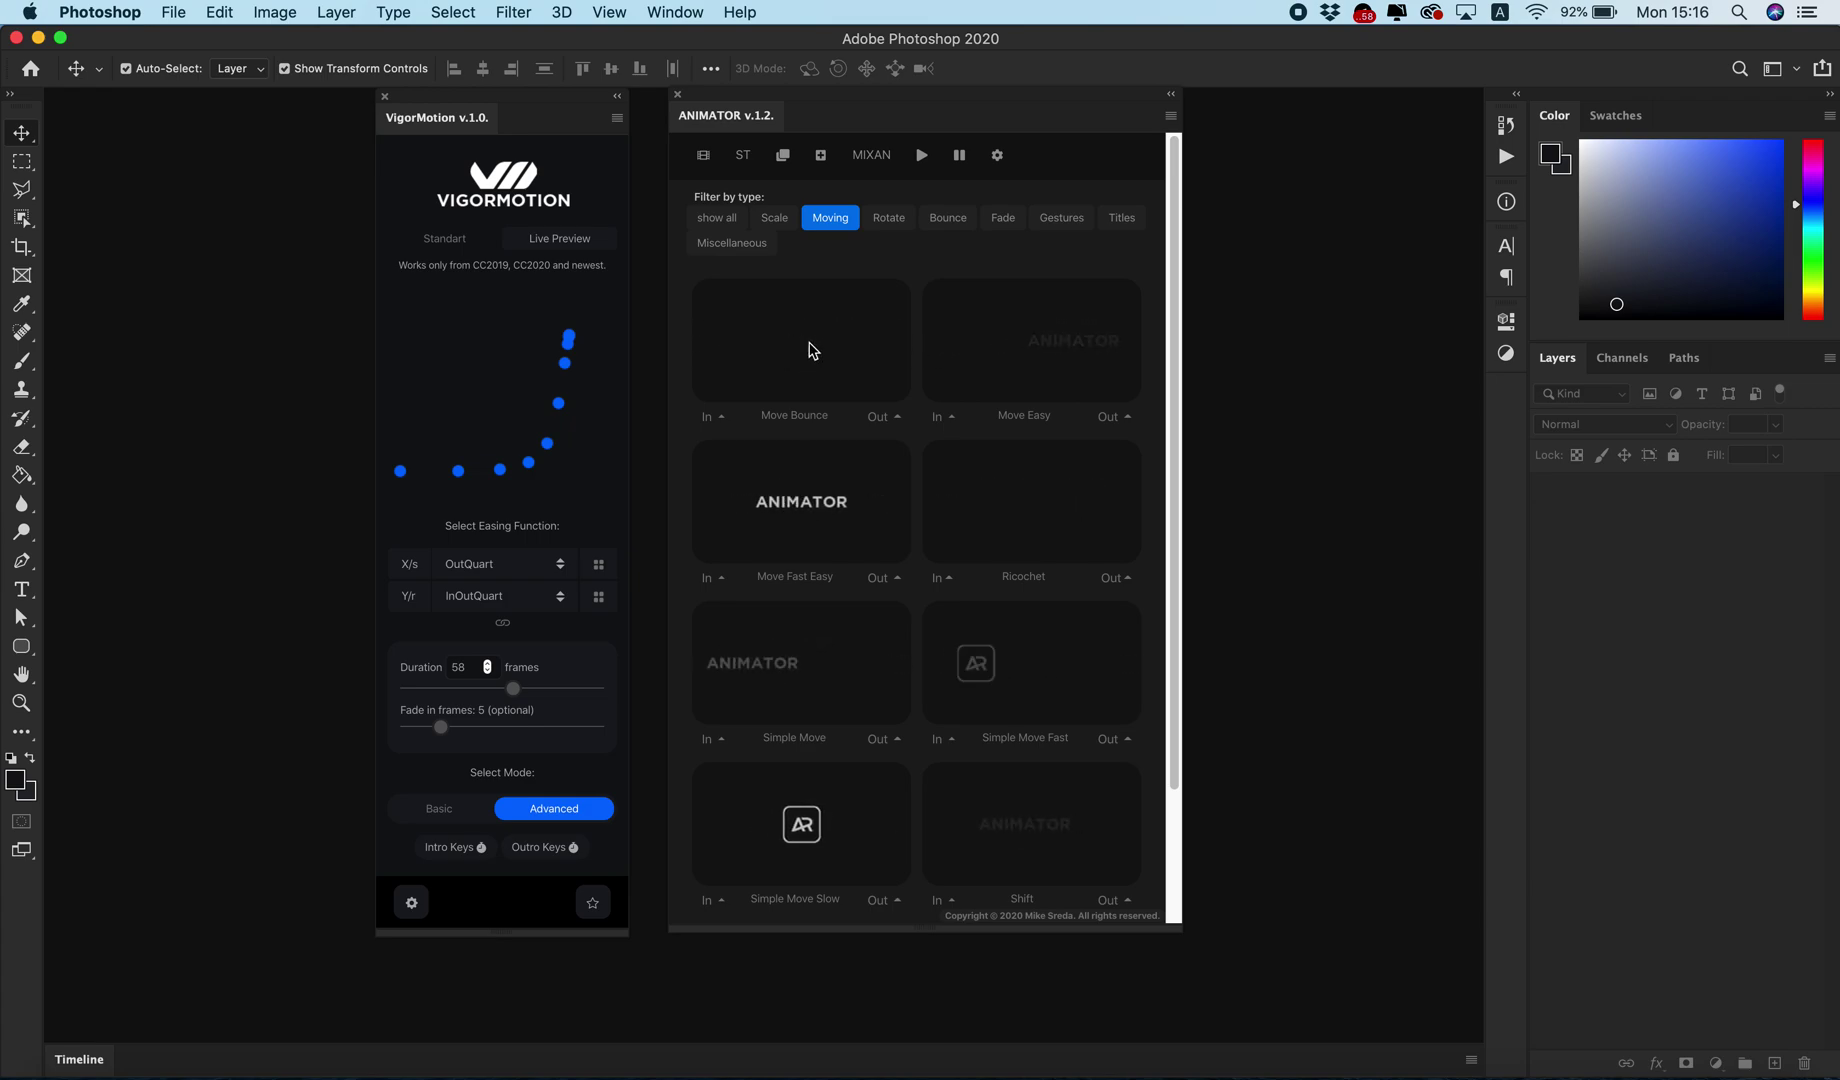
click(889, 217)
click(968, 217)
click(1003, 217)
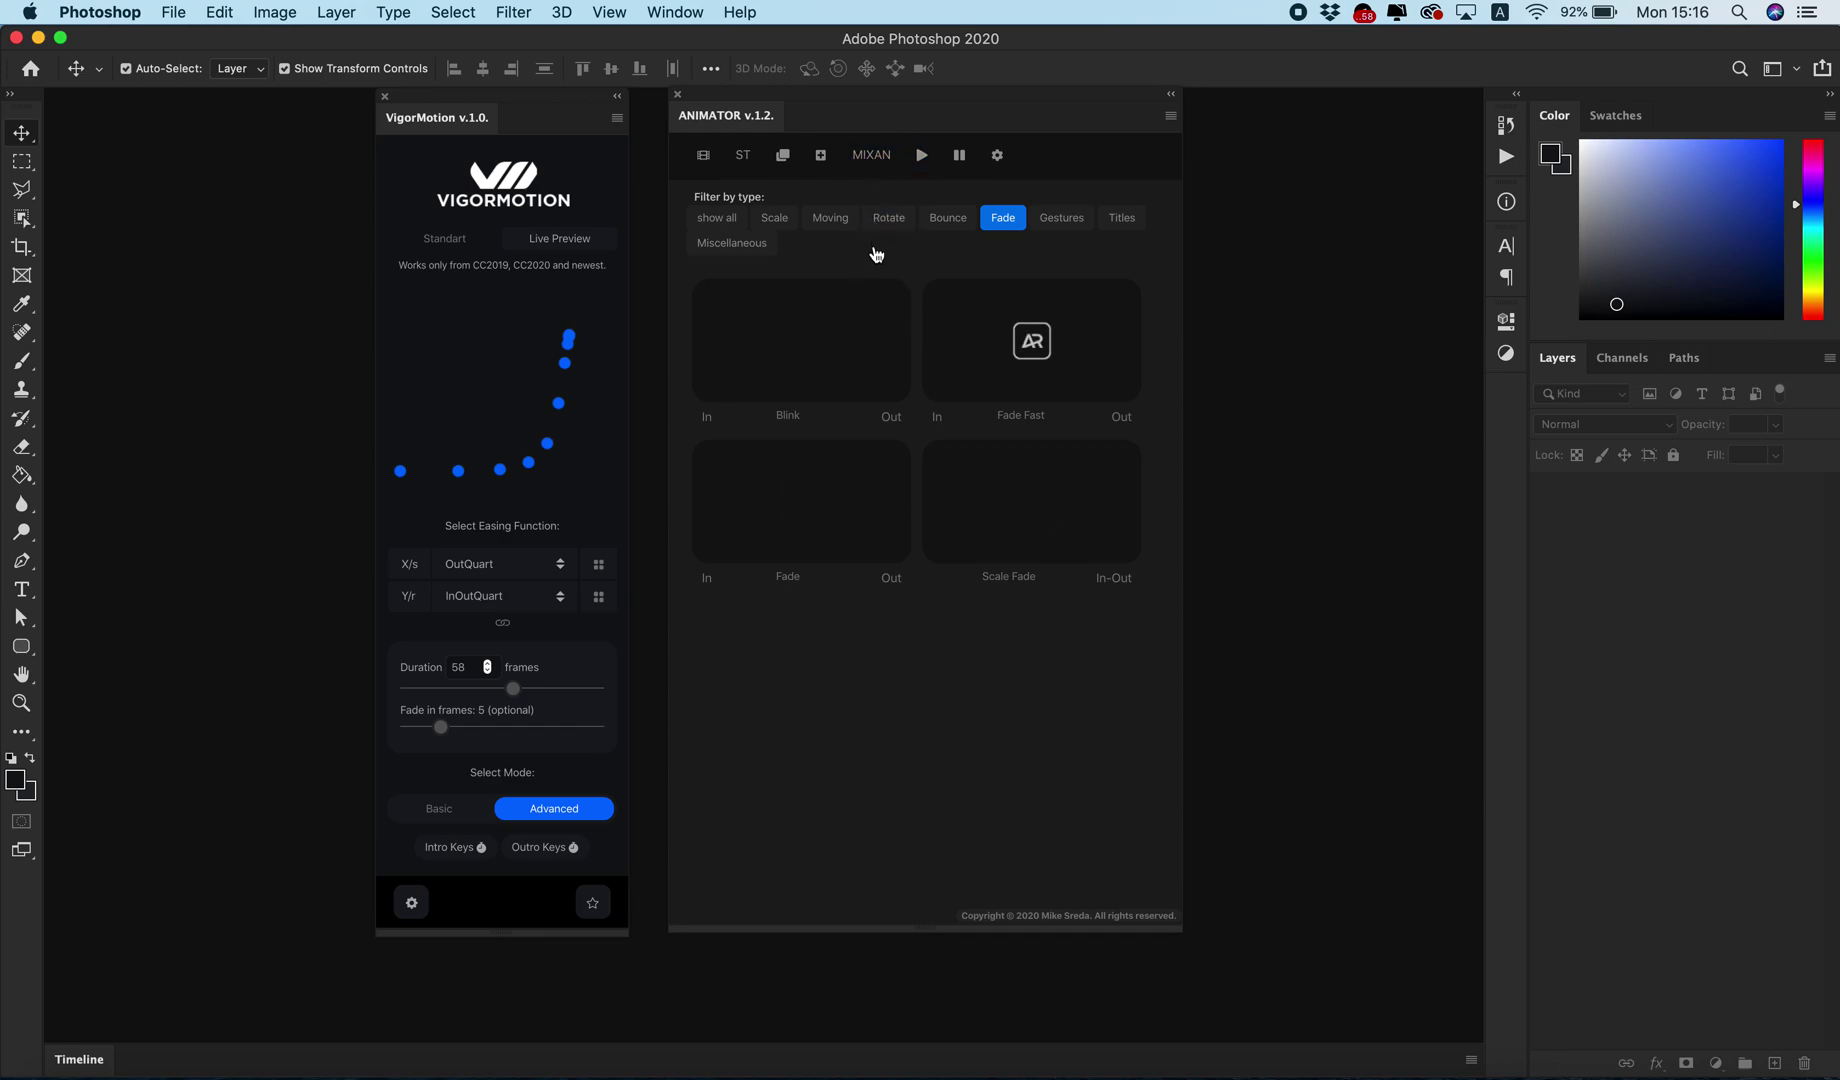
click(960, 157)
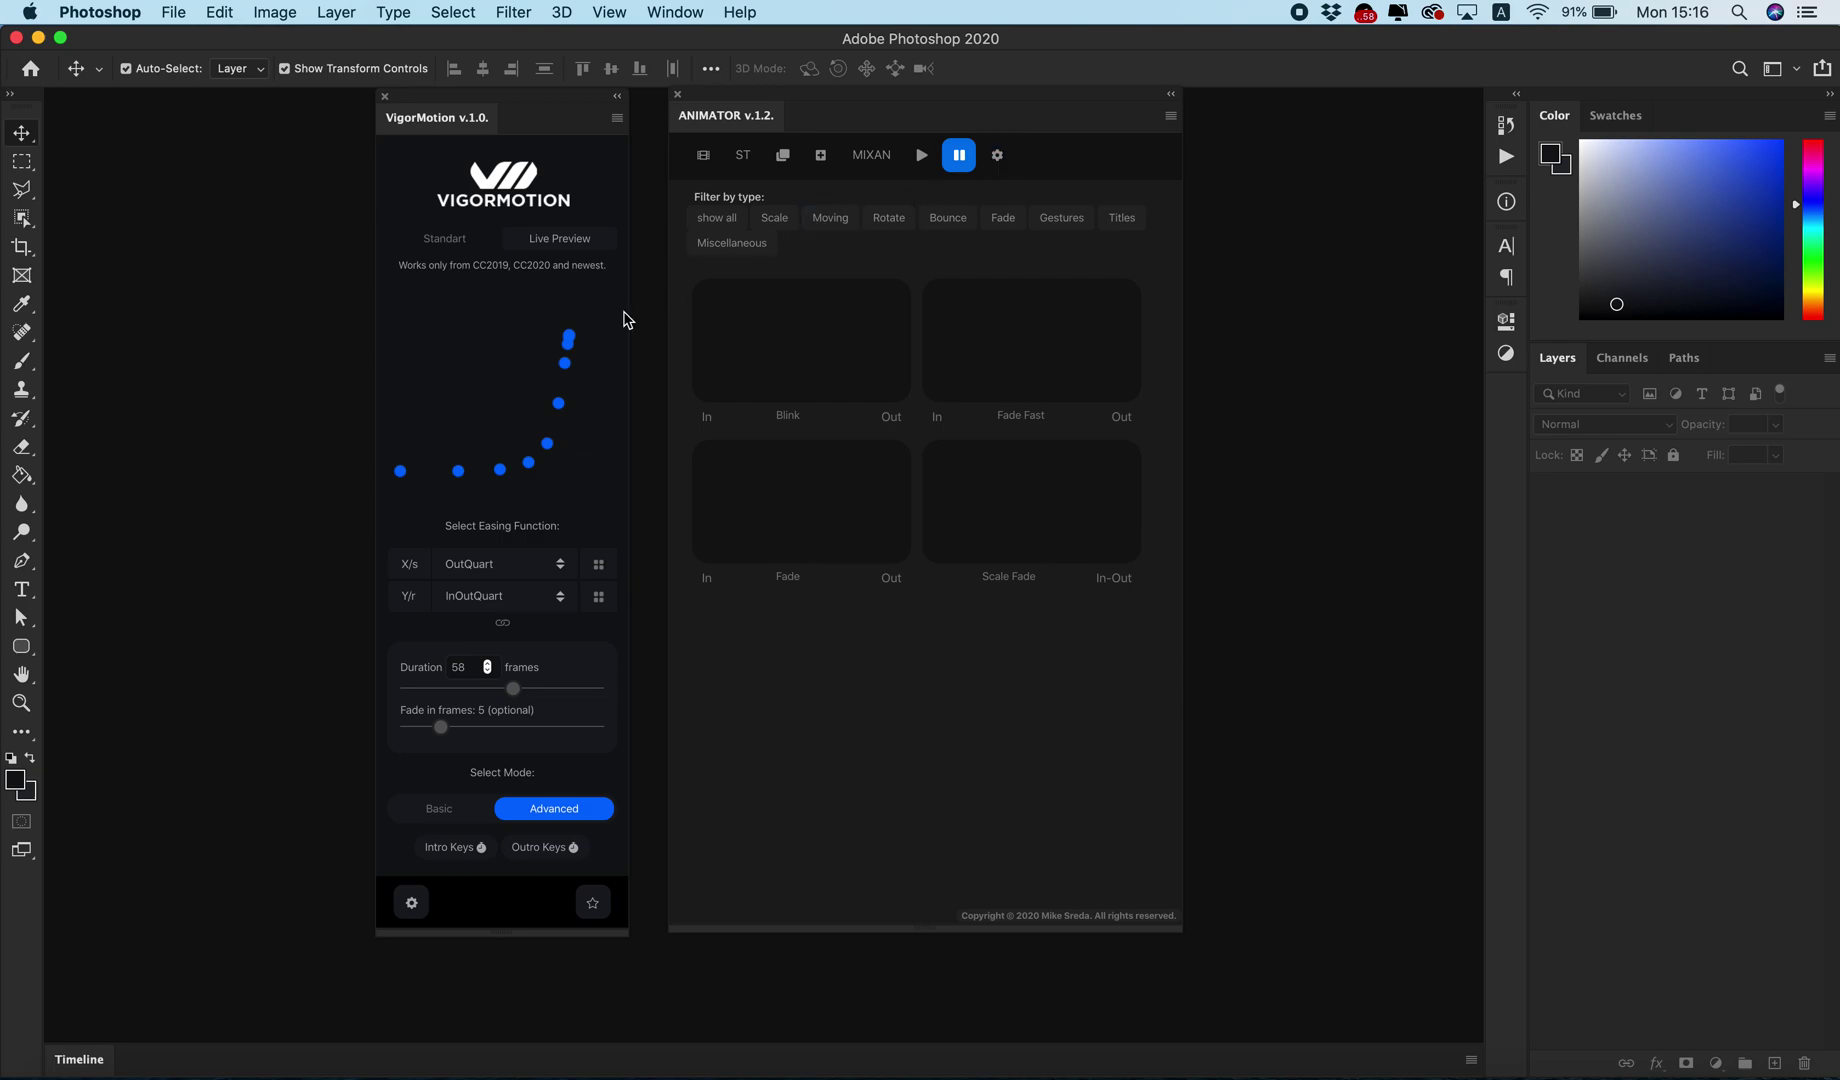
- Compare the curve graph with the dot preview and set X/s easing to InOutQuad
click(455, 243)
click(555, 241)
click(465, 245)
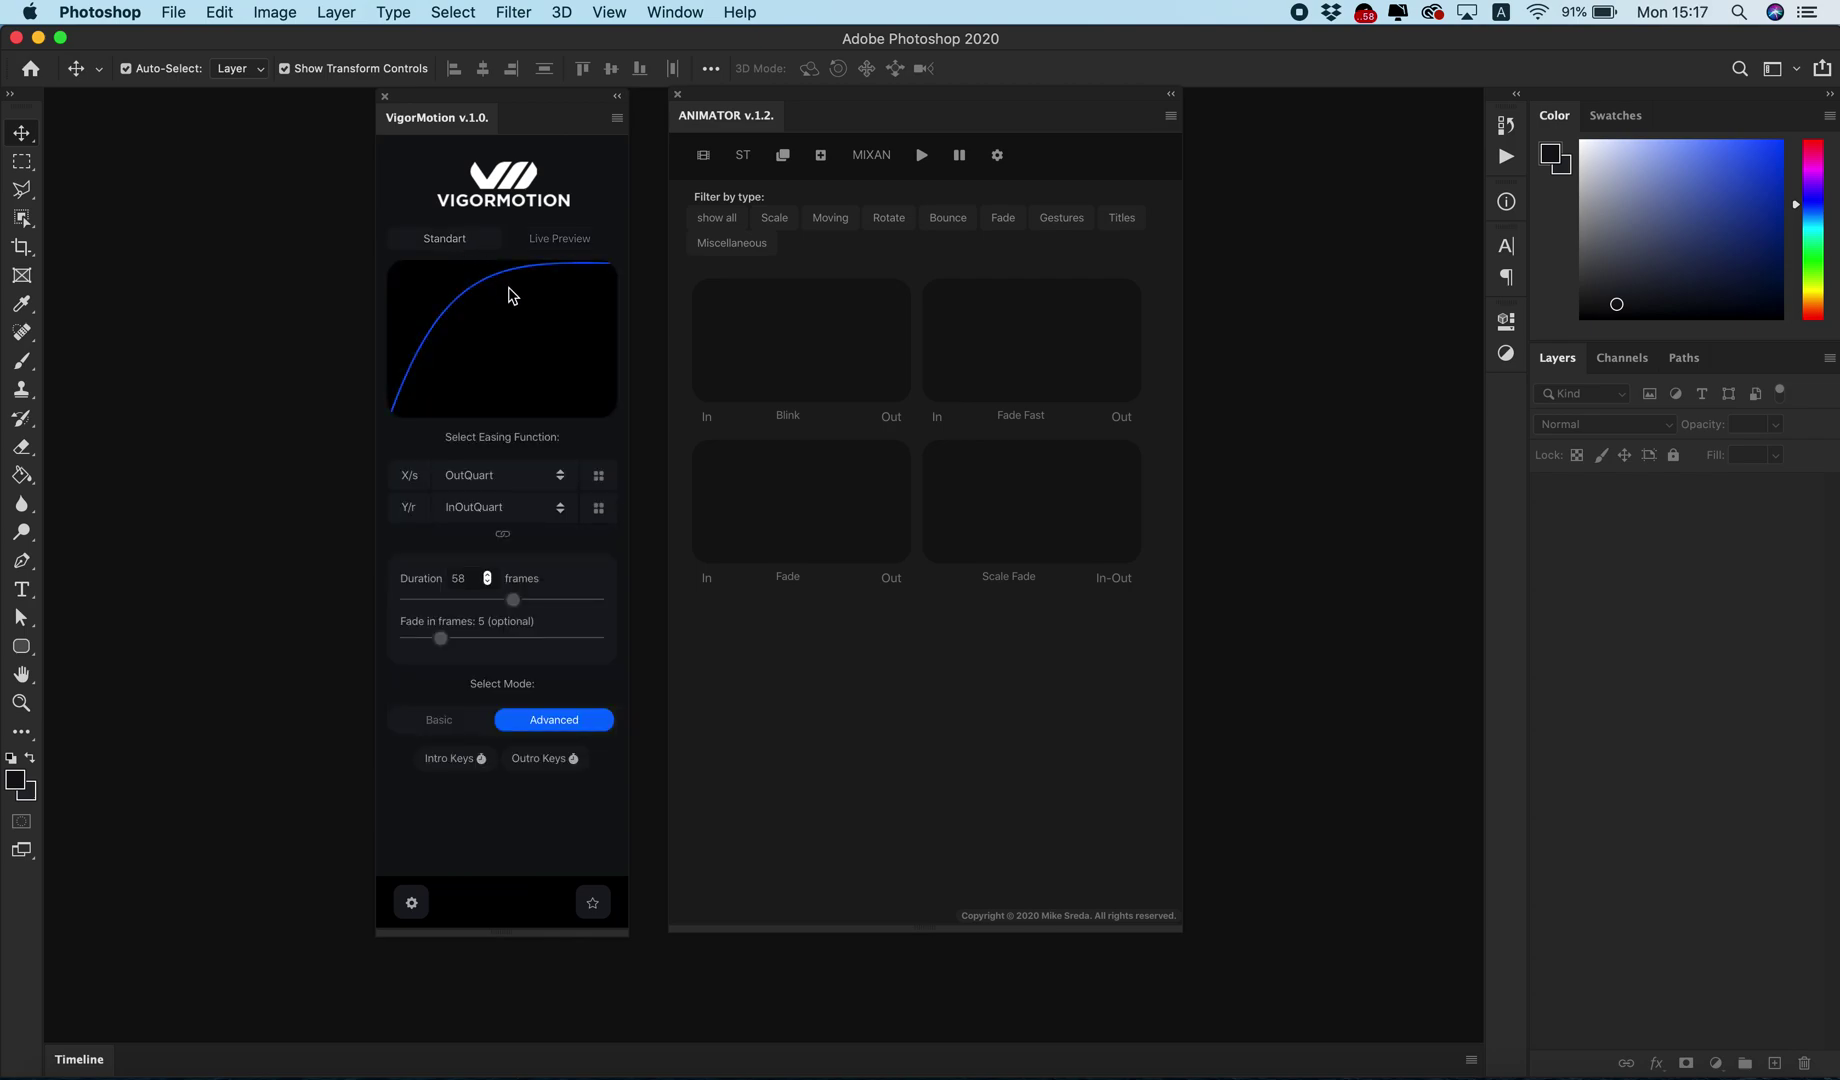
click(490, 480)
click(488, 551)
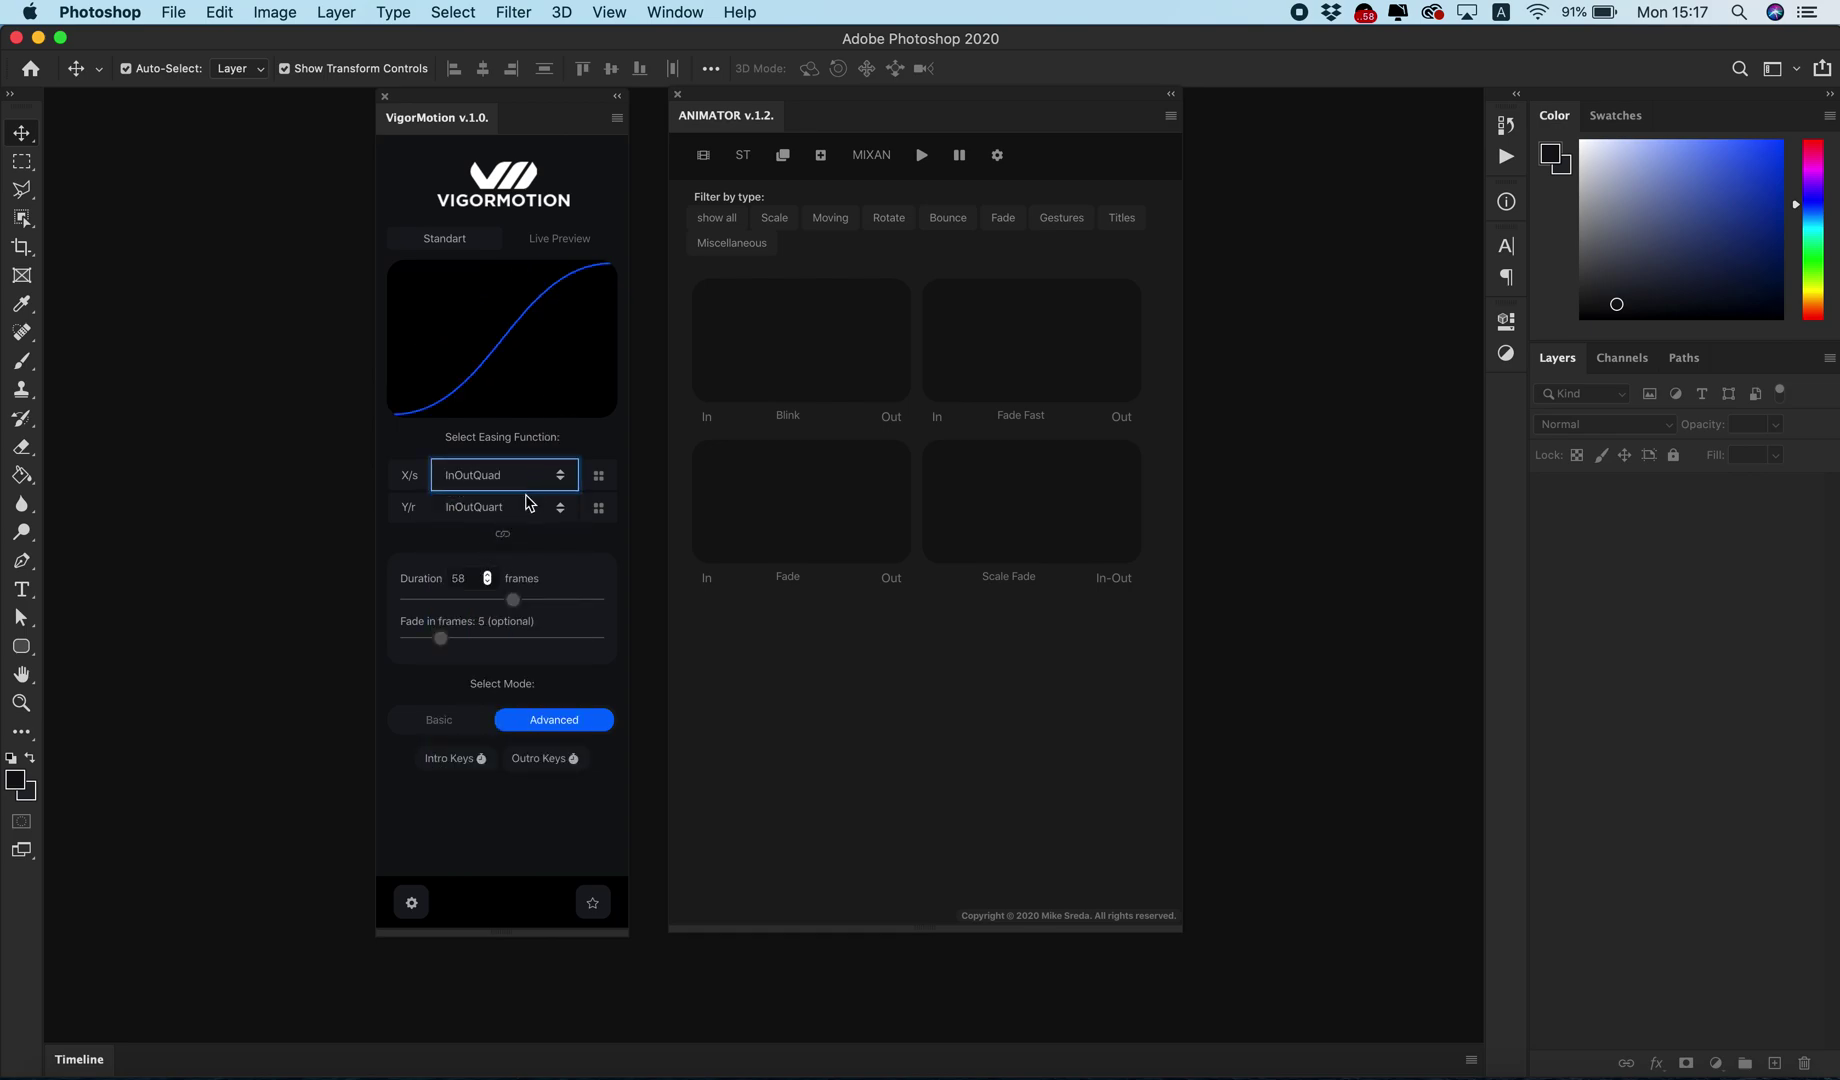
- Pick InOutCubic for X/s from the visual curve grid and return to the dot preview
click(598, 475)
click(540, 592)
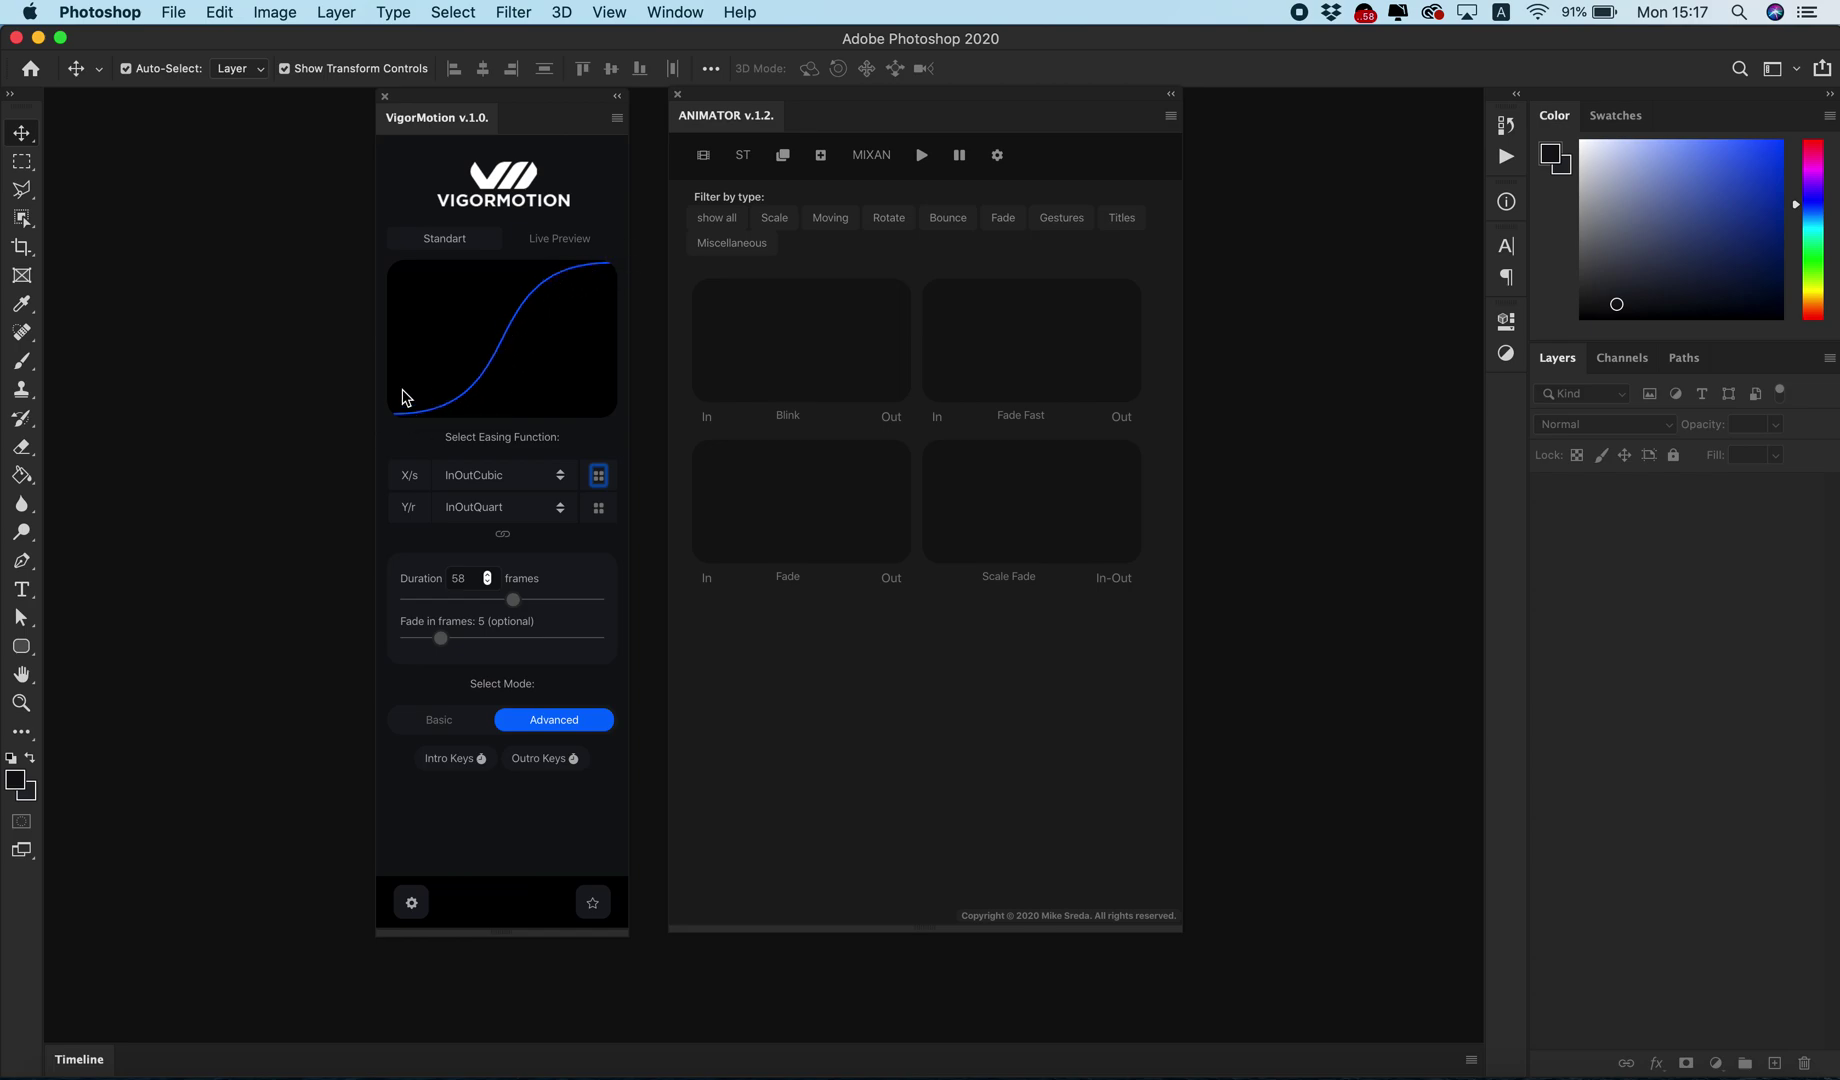
click(572, 242)
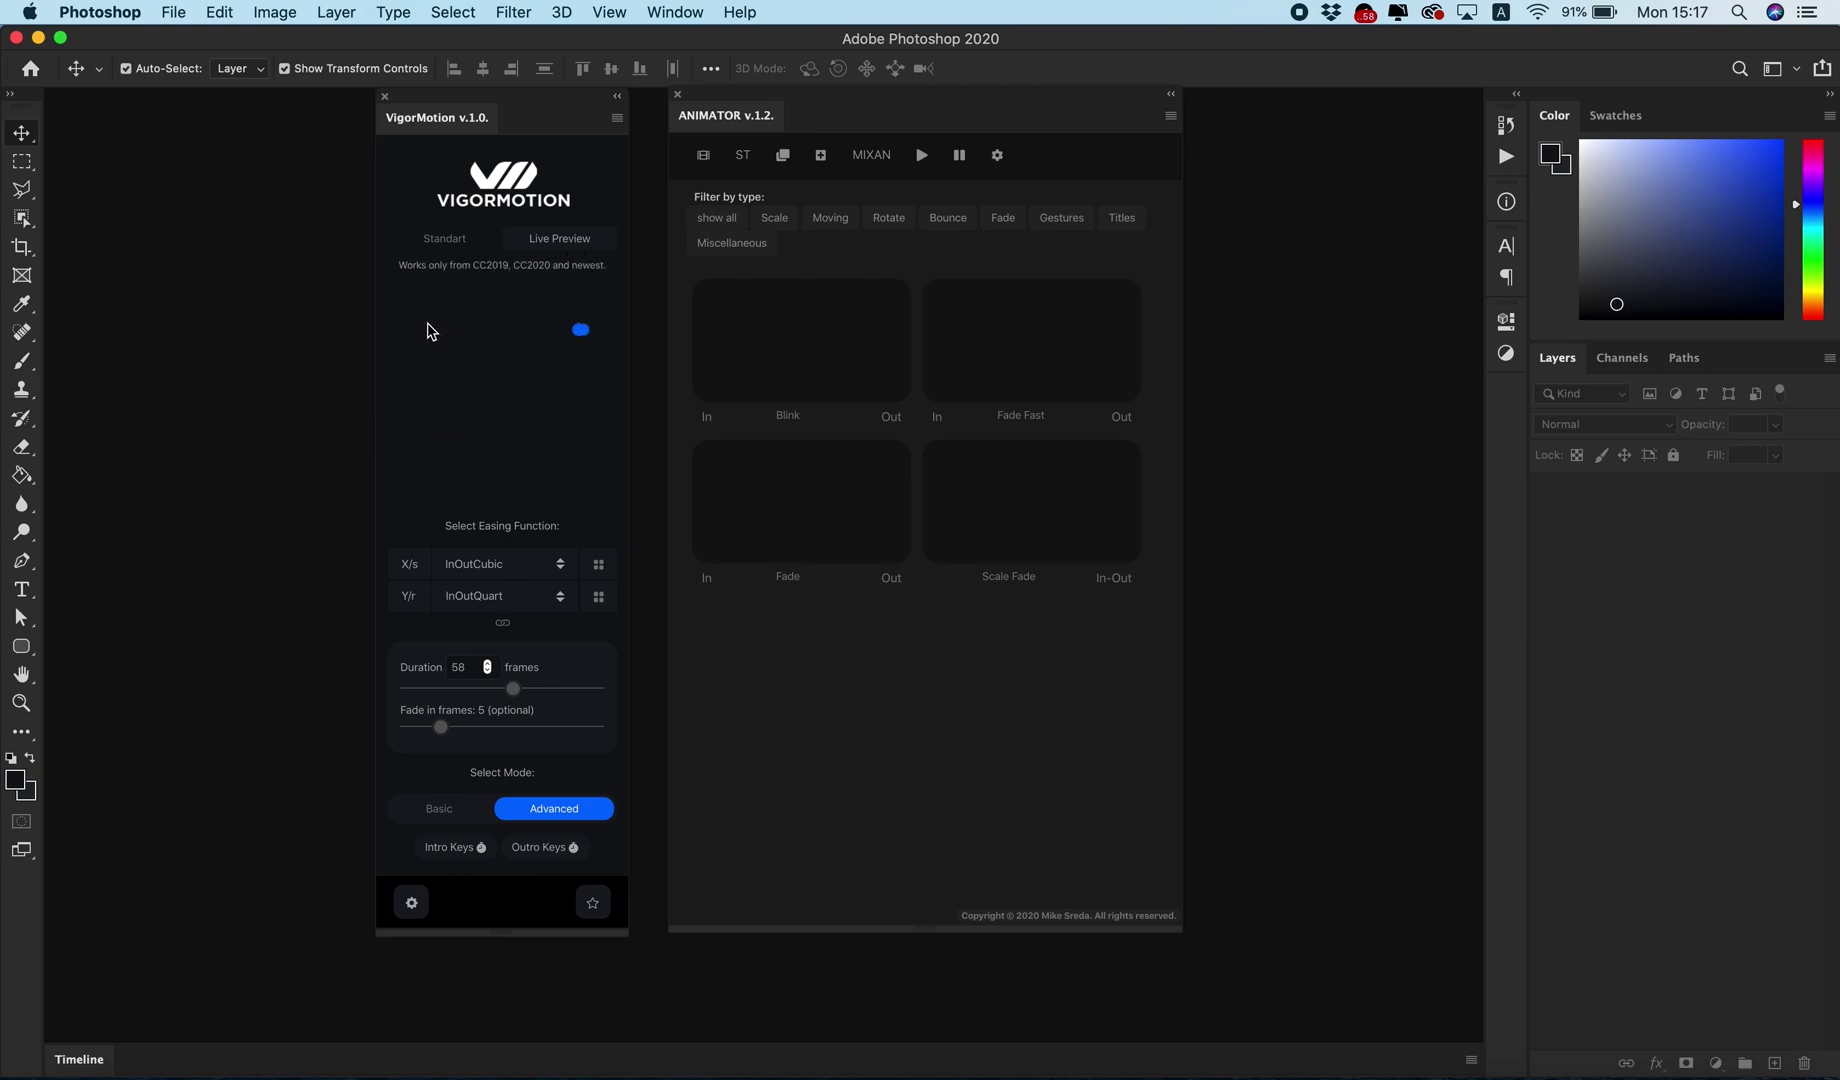
- Try InCubic for X/s easing and set the Y/r easing to OutQuint
click(498, 566)
click(491, 646)
click(474, 592)
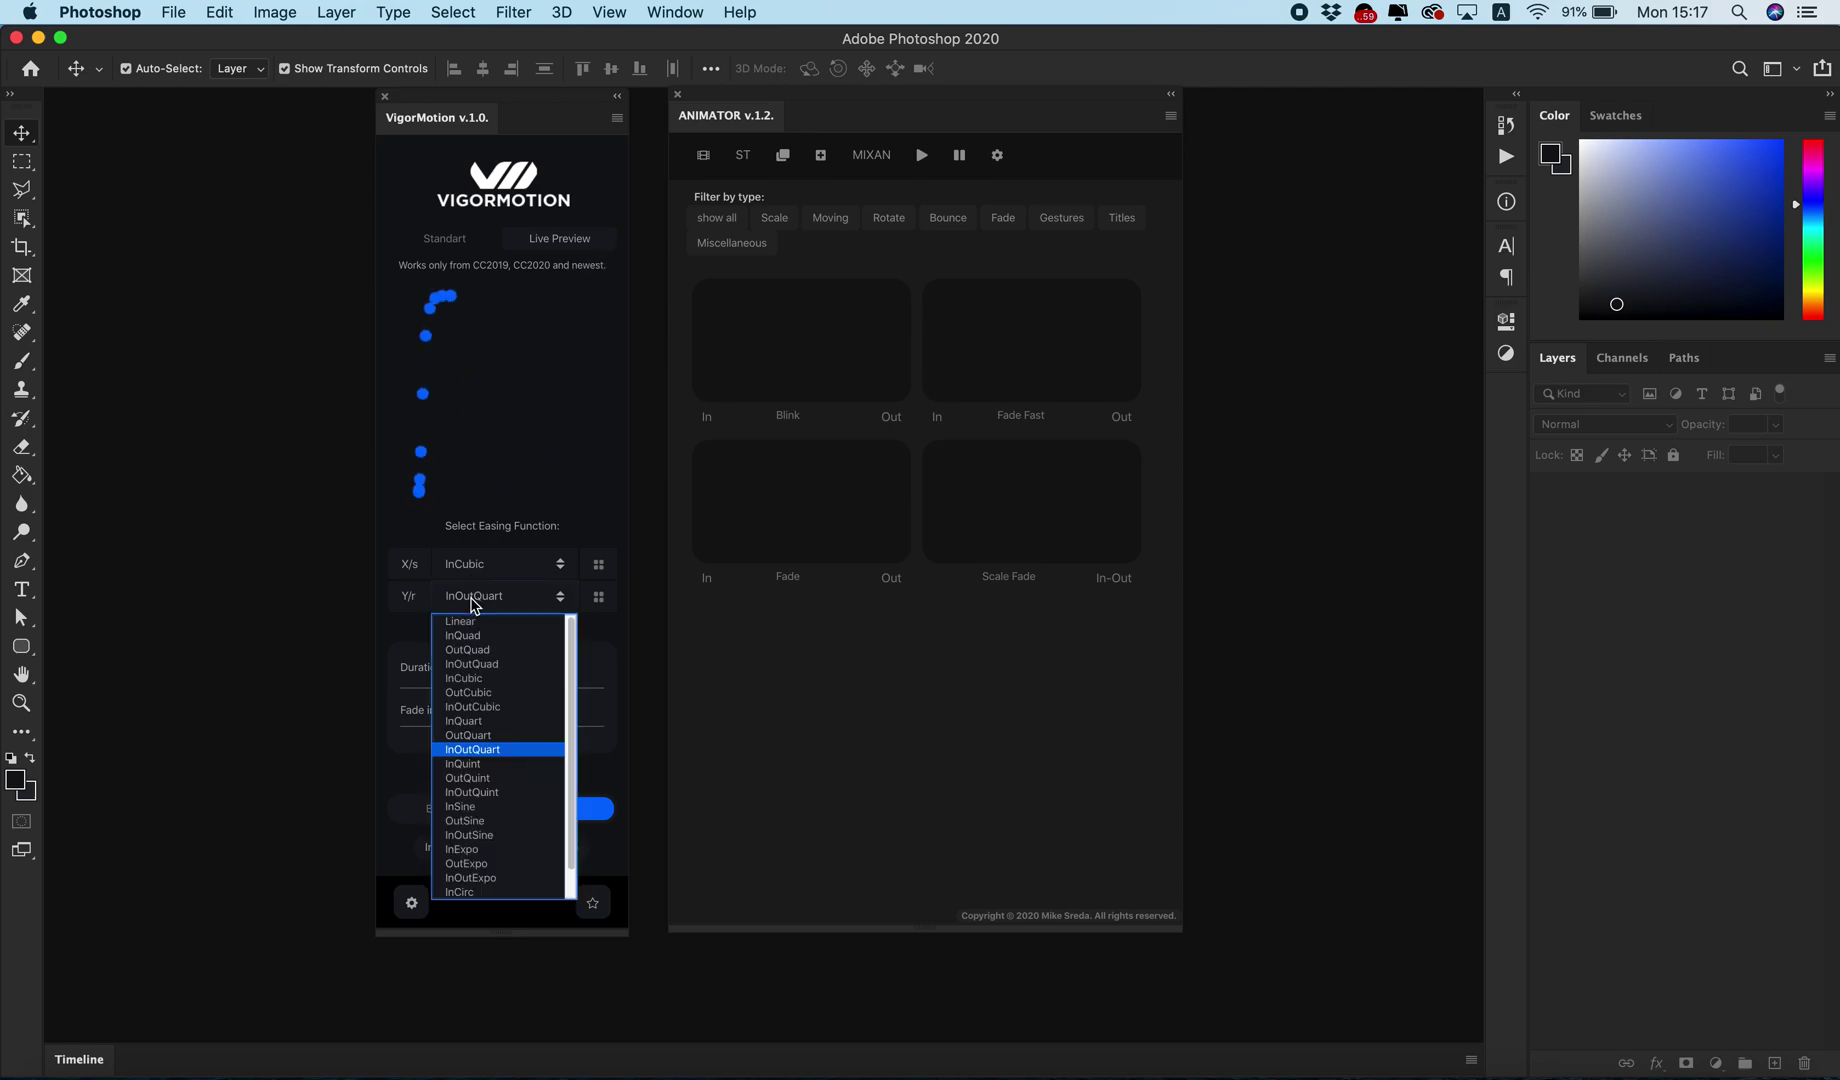
click(476, 777)
click(553, 483)
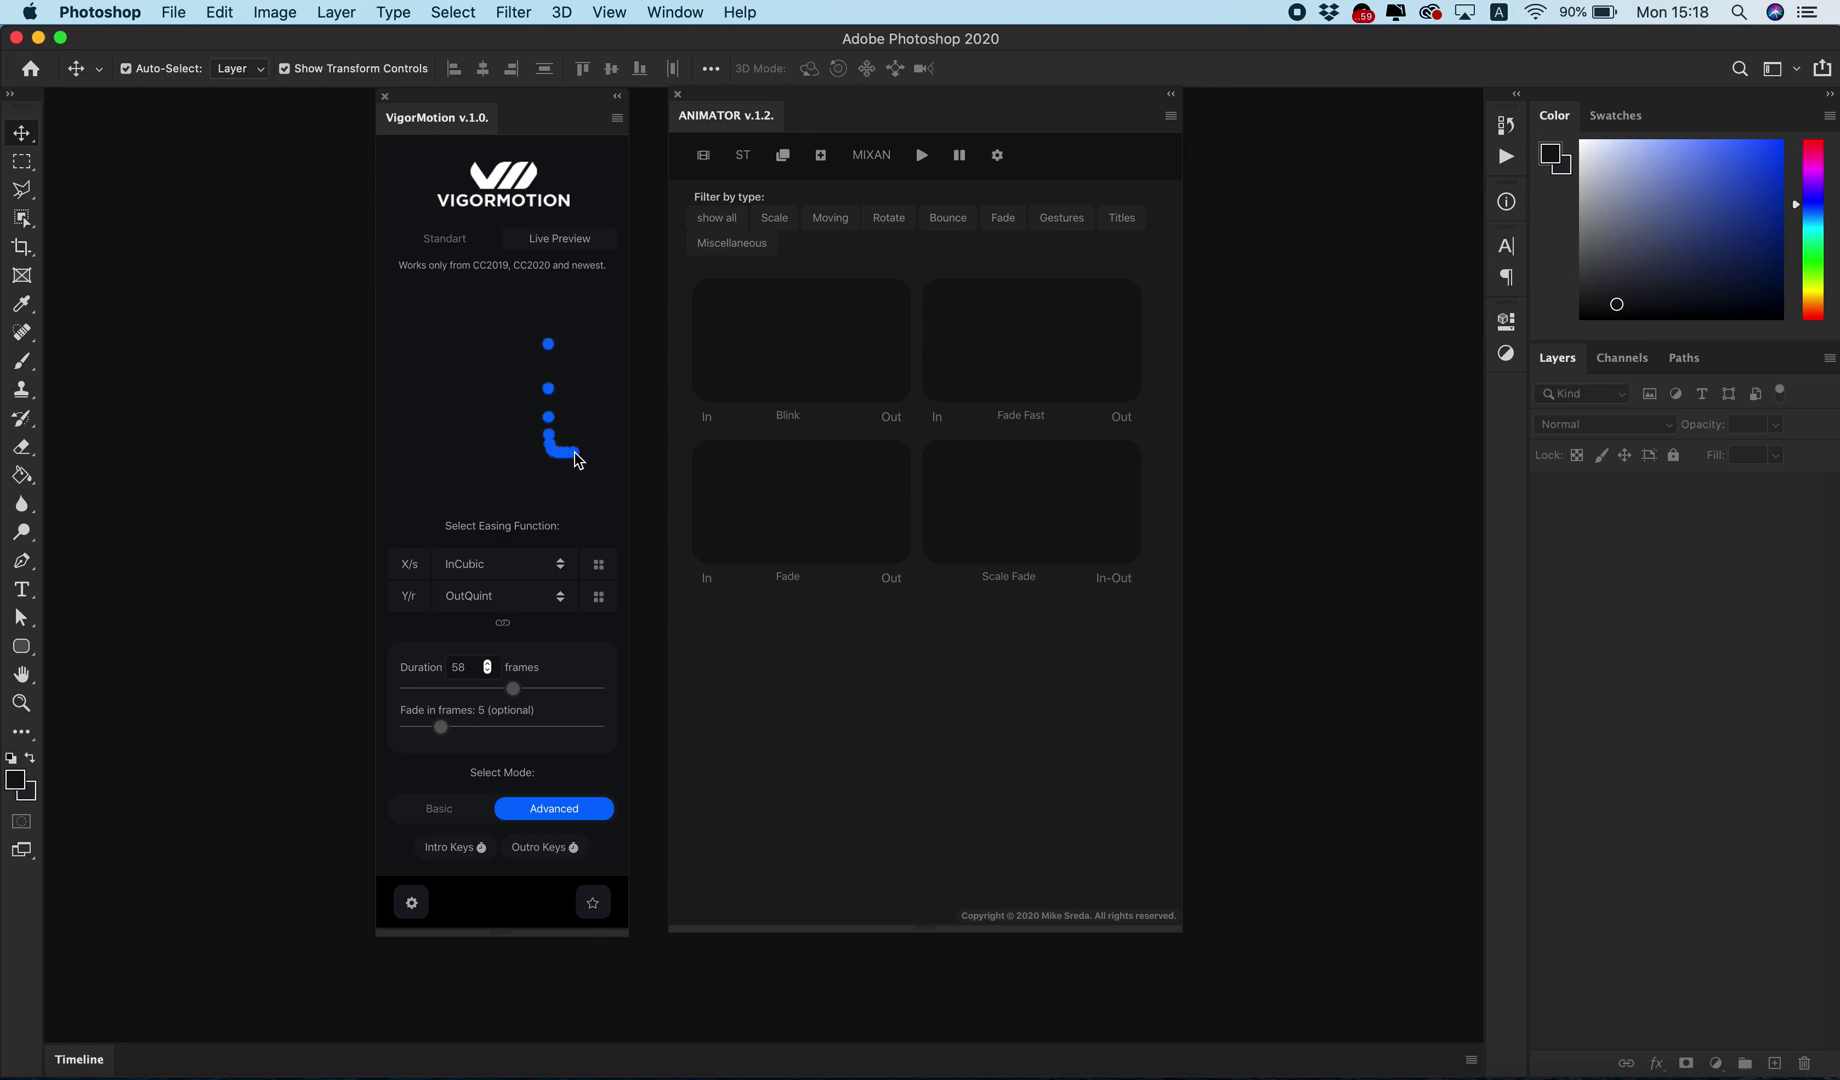
- Restore X/s easing to InOutCubic and apply the Blink preset as an intro
click(478, 567)
click(474, 675)
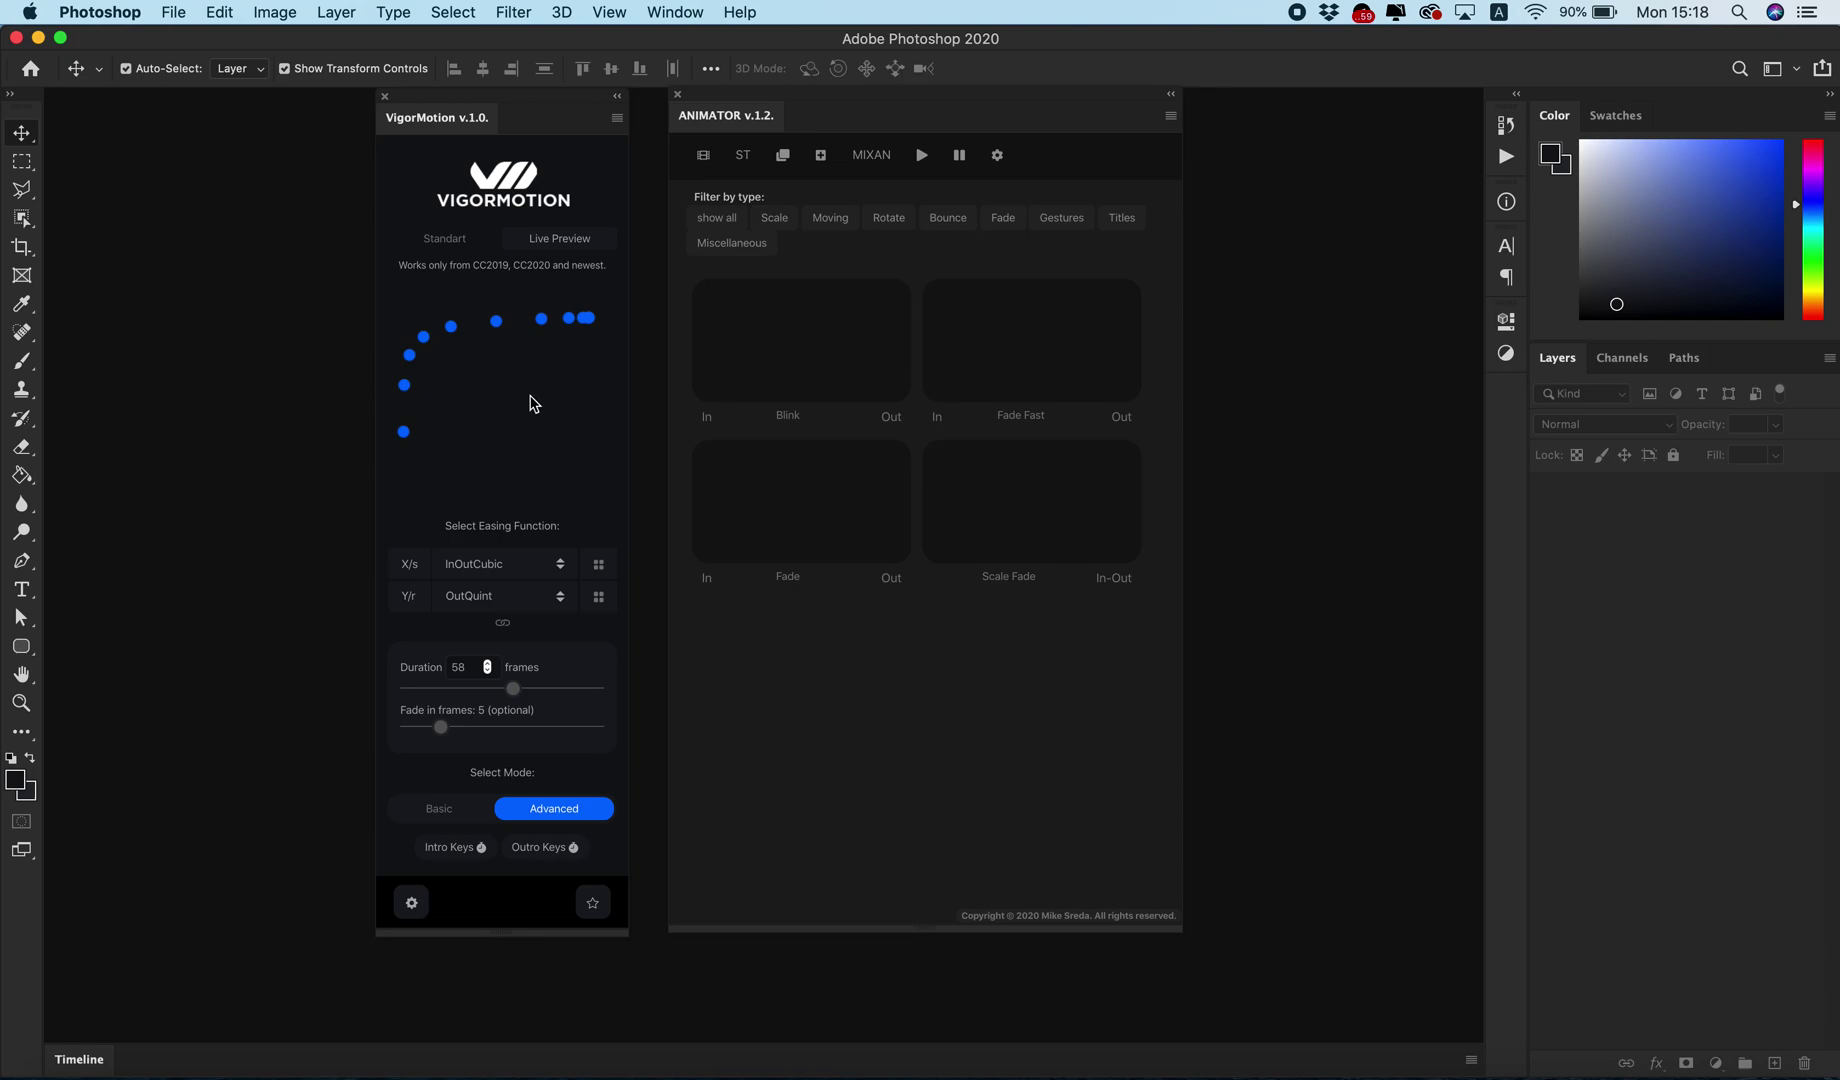
click(706, 416)
- Switch VigorMotion to Basic mode with intro and outro, and pick Move Bounce from Moving as the intro
click(441, 811)
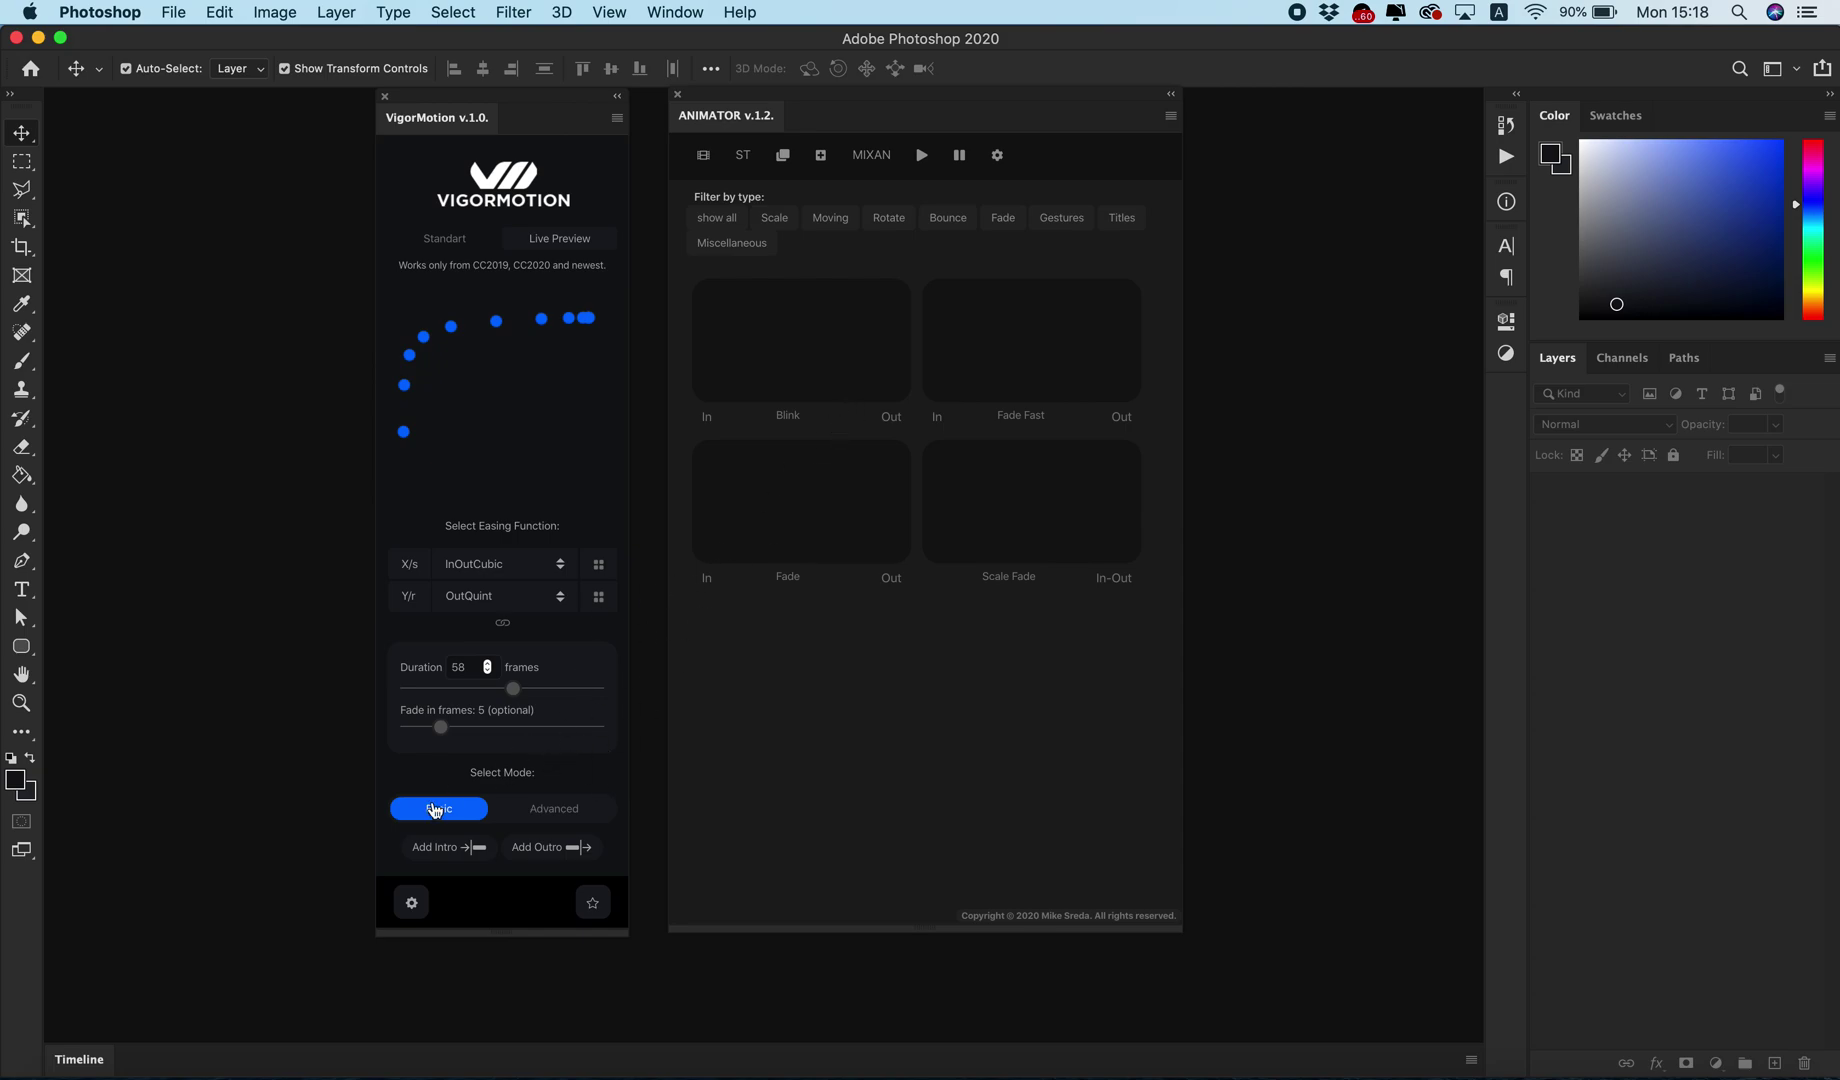
click(430, 850)
click(545, 850)
click(830, 217)
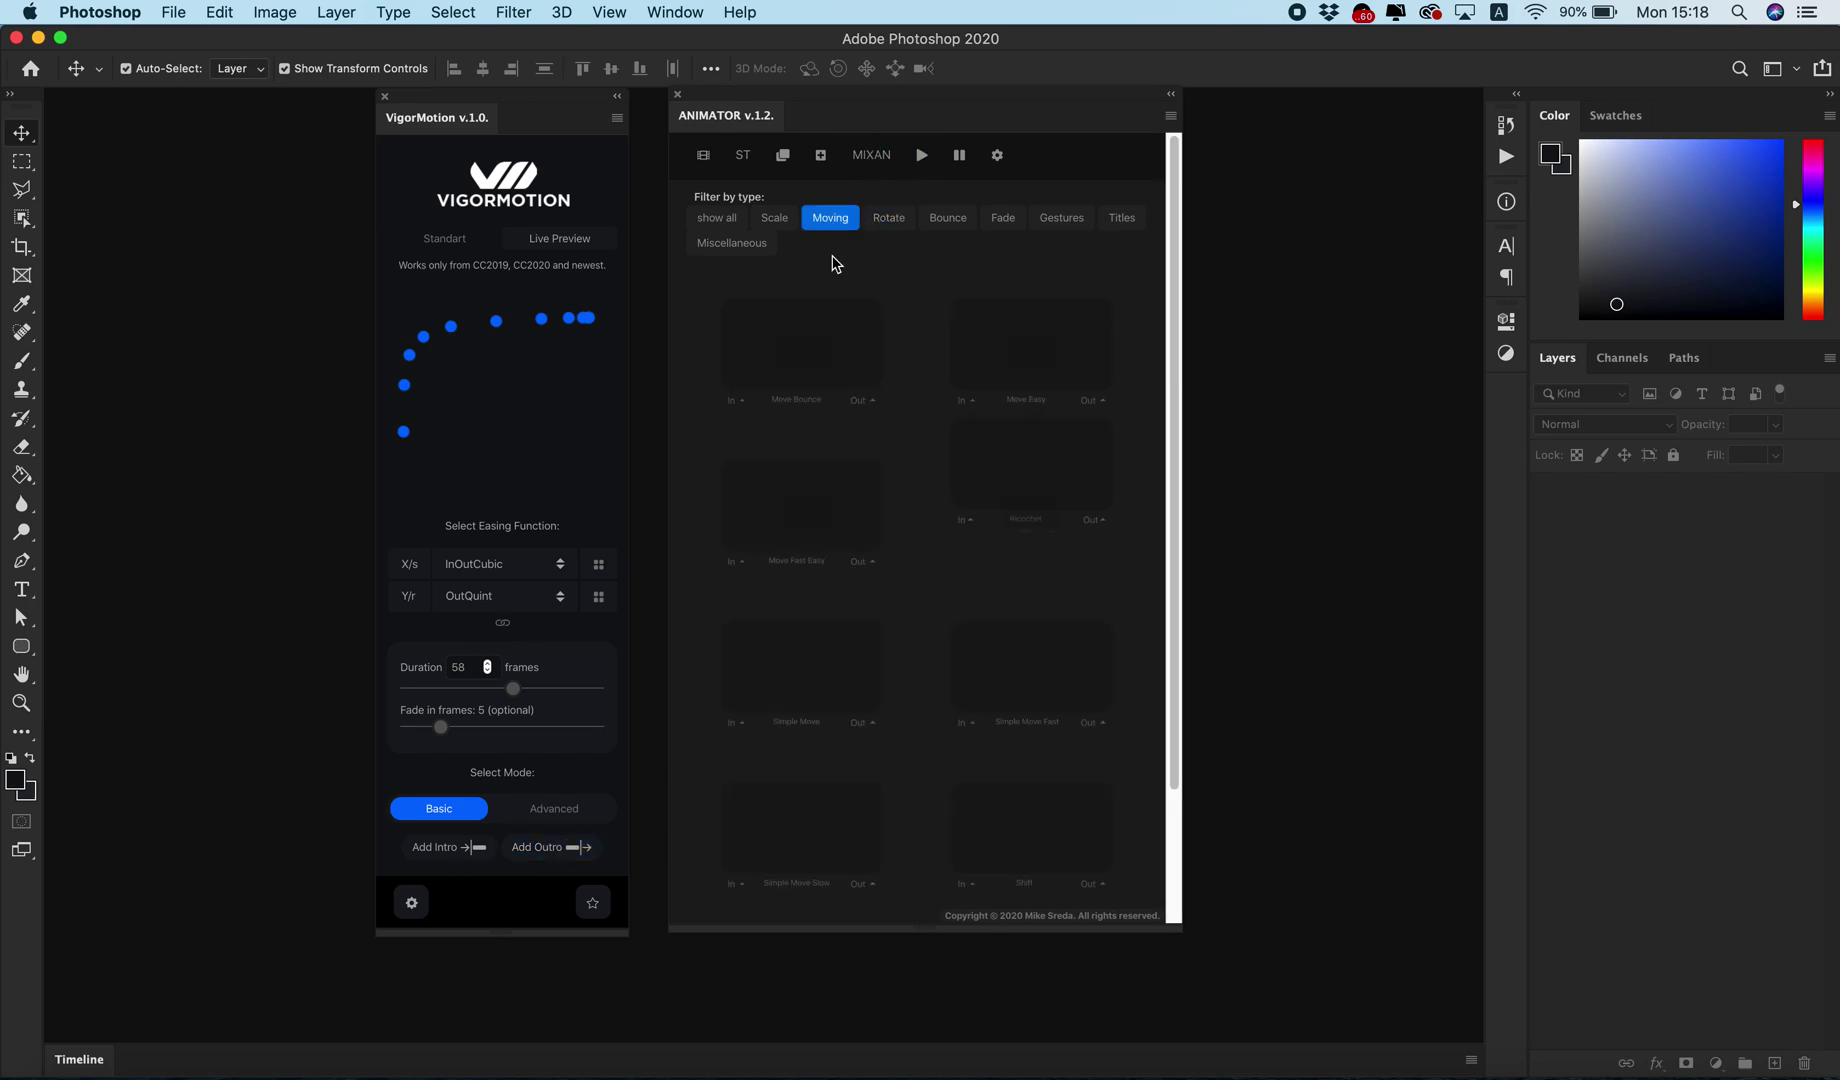
click(716, 418)
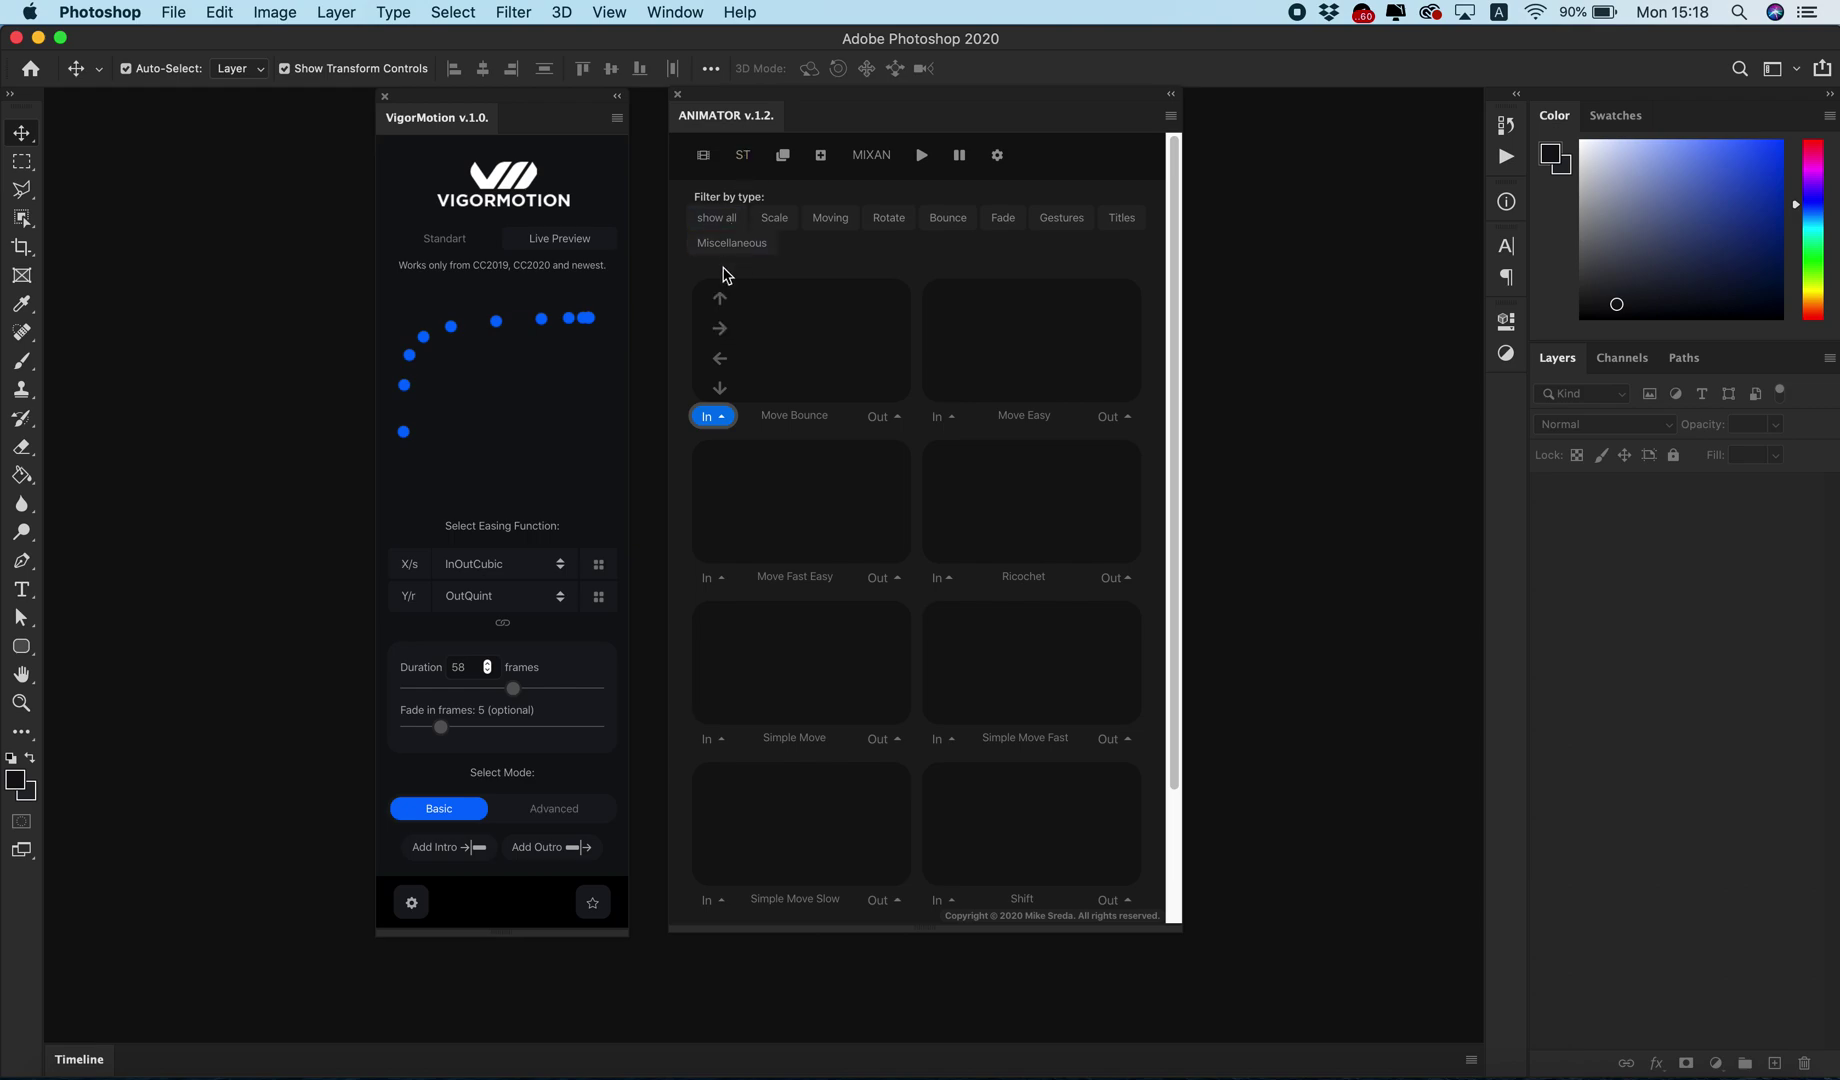
- Make the Move Bounce intro move downward and add a VigorMotion intro with the current easing
click(720, 389)
click(538, 240)
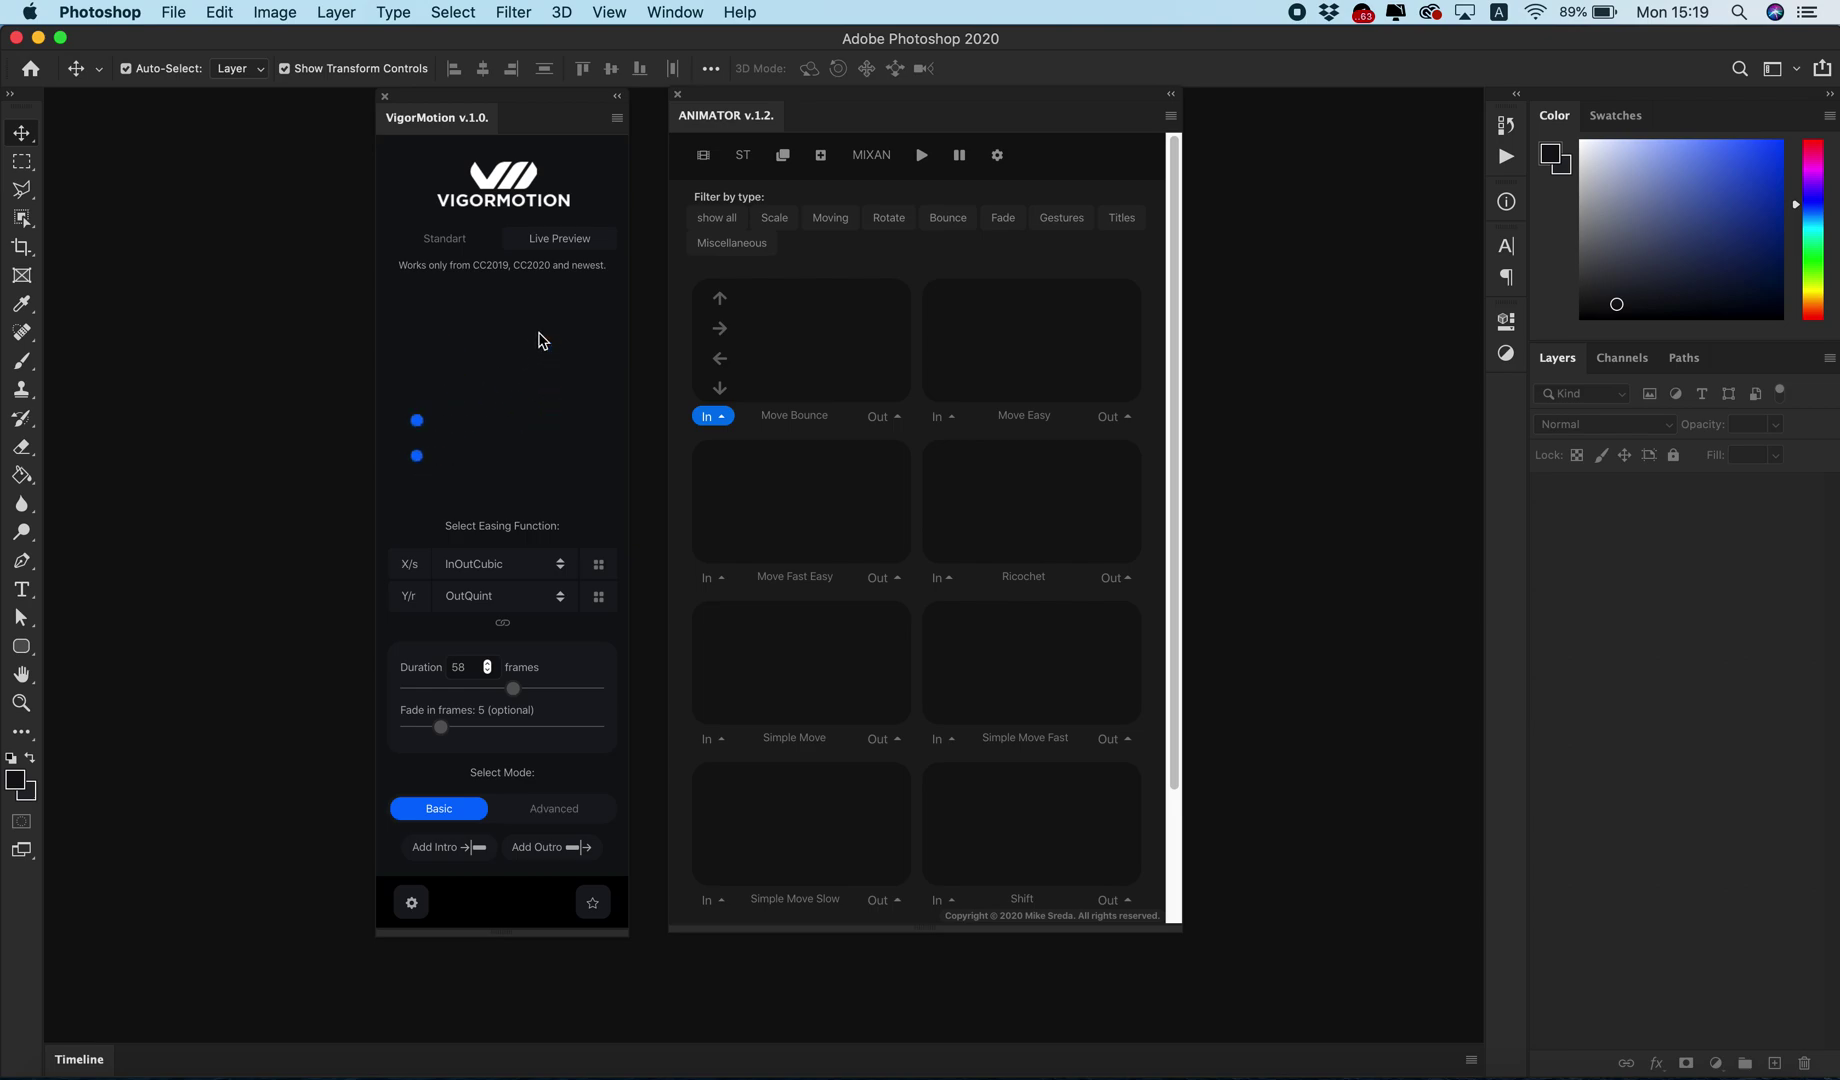
click(455, 846)
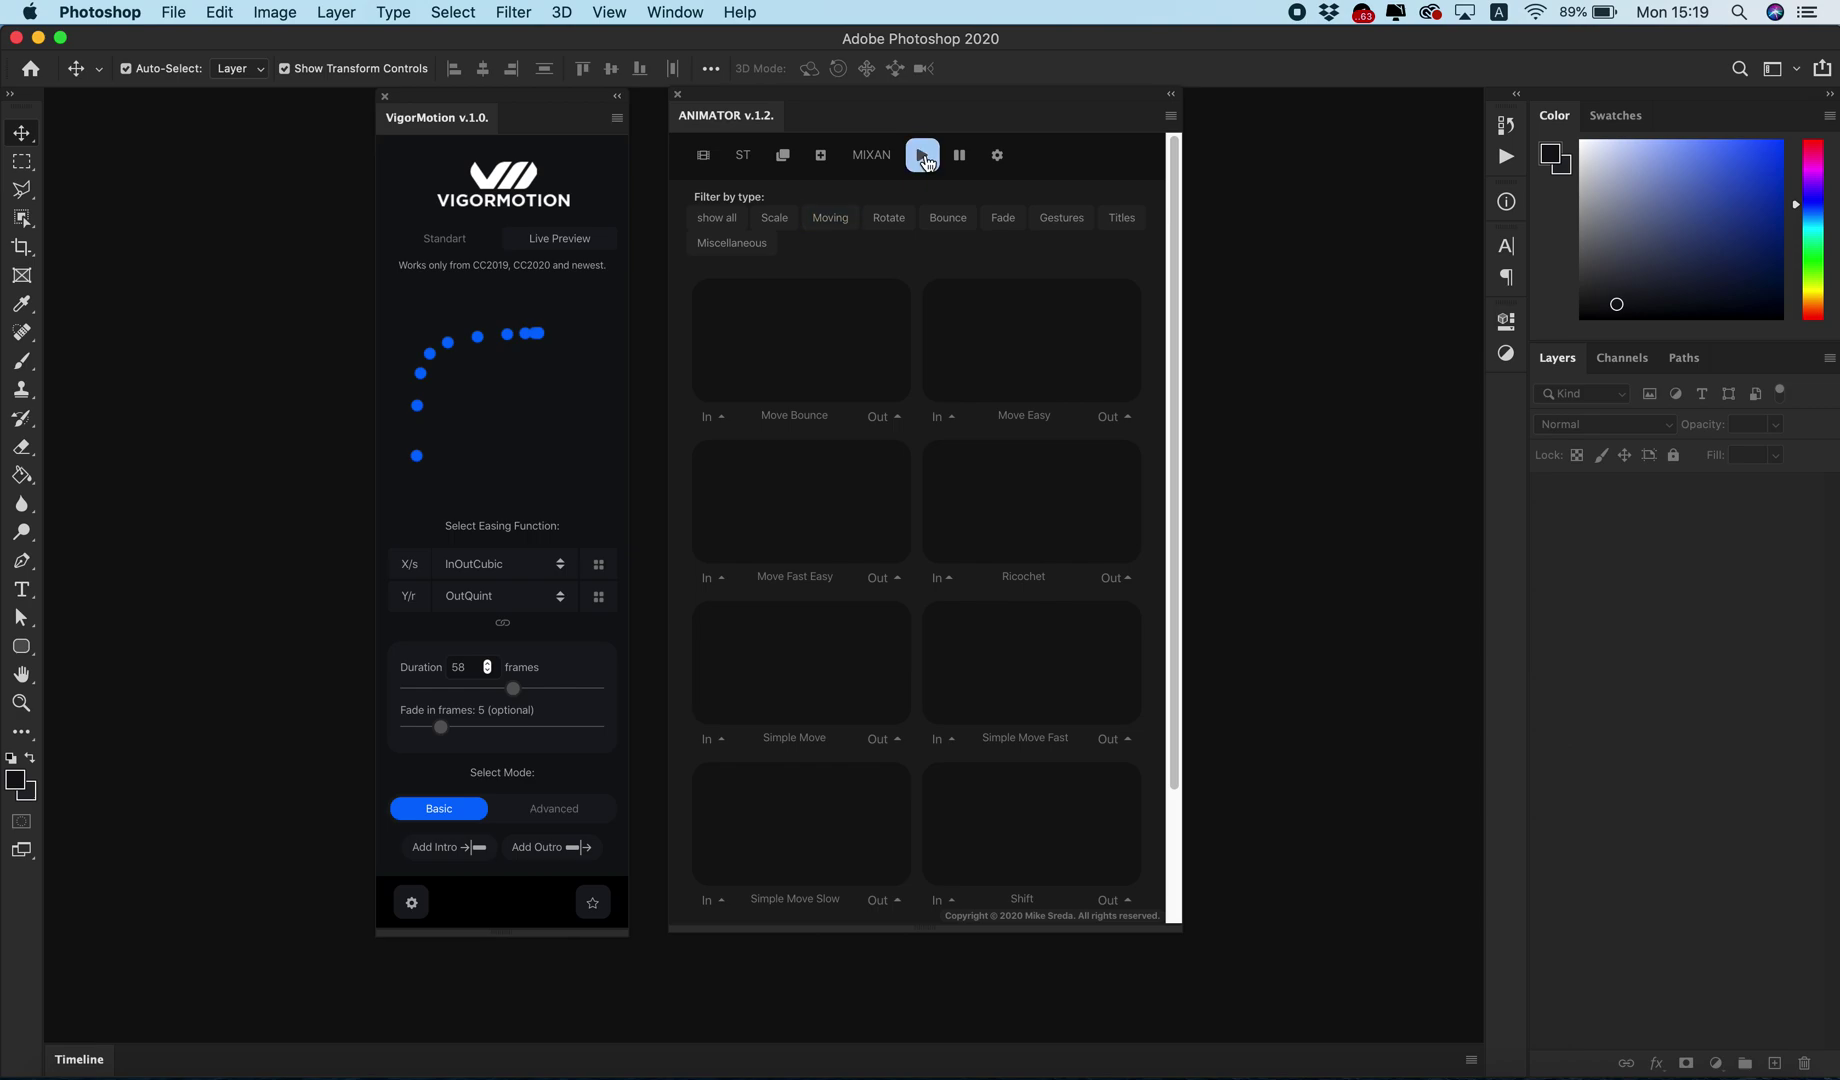
- List the Rotate presets with previews paused, and switch X/s easing to OutQuad
click(889, 217)
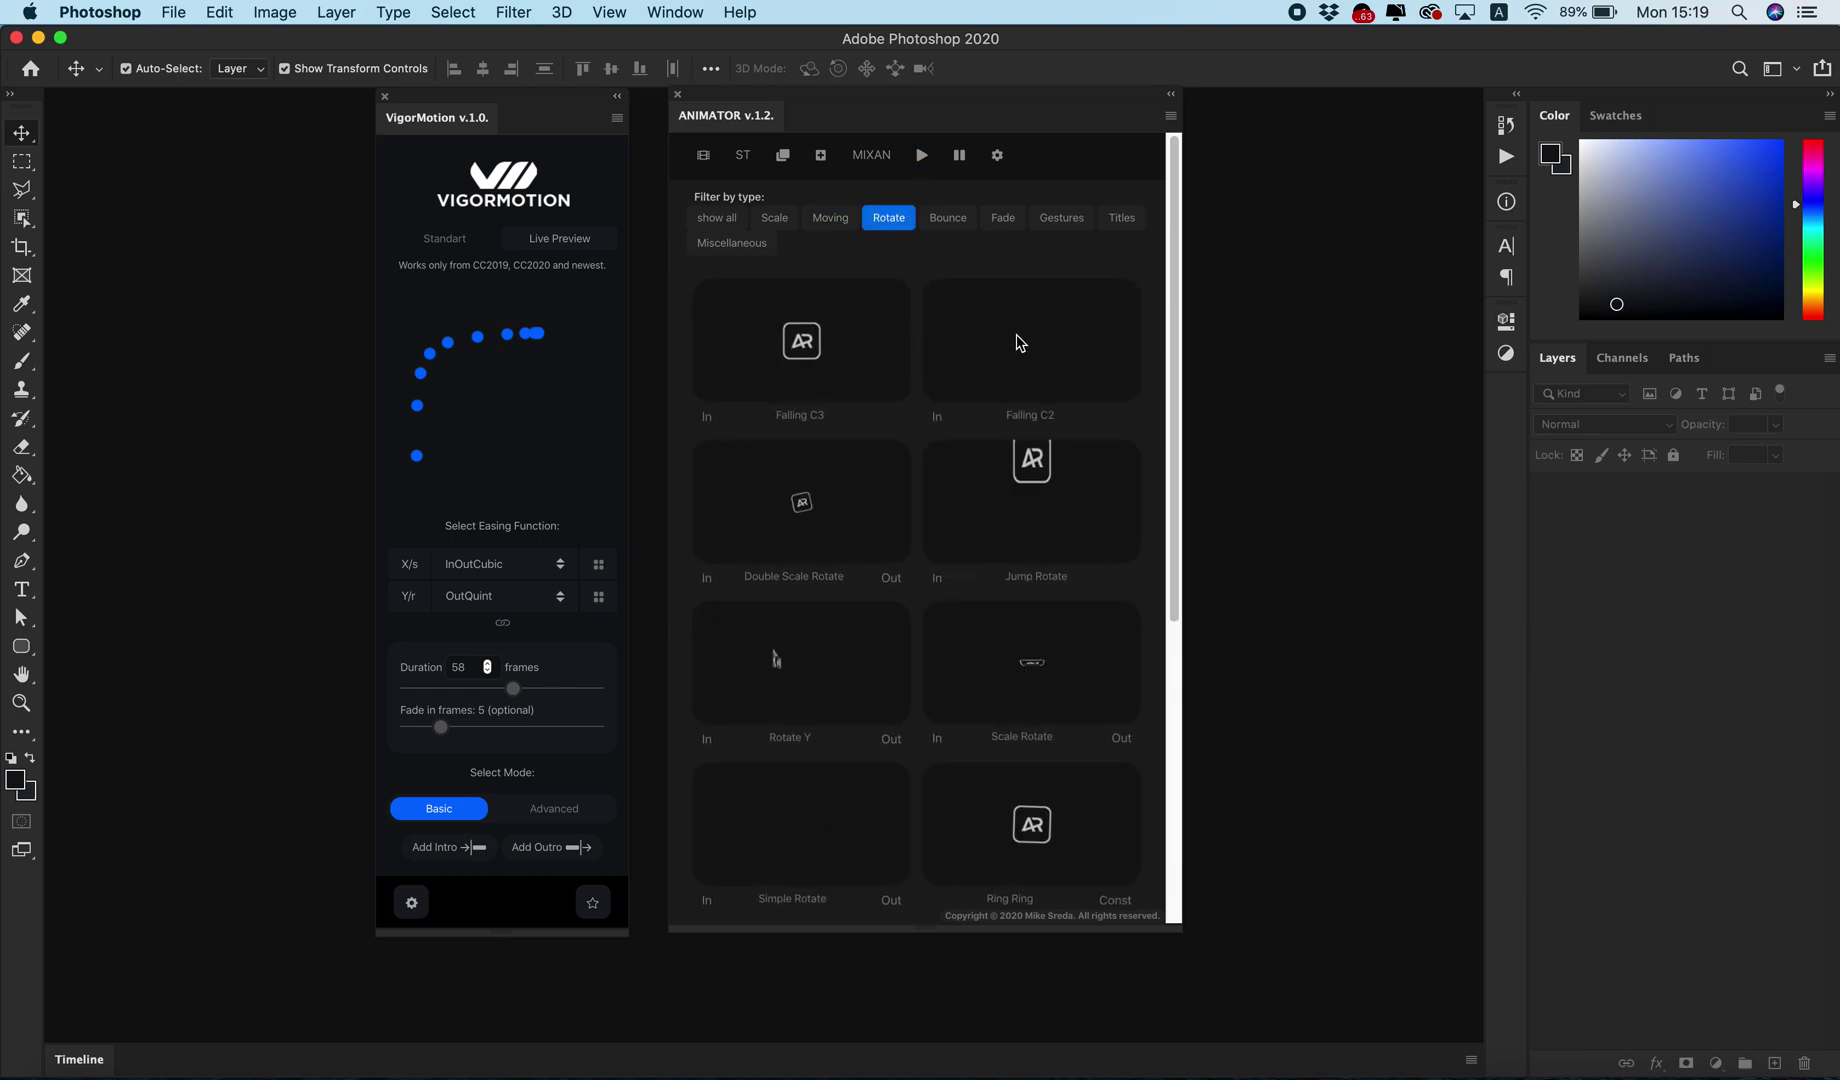
click(959, 157)
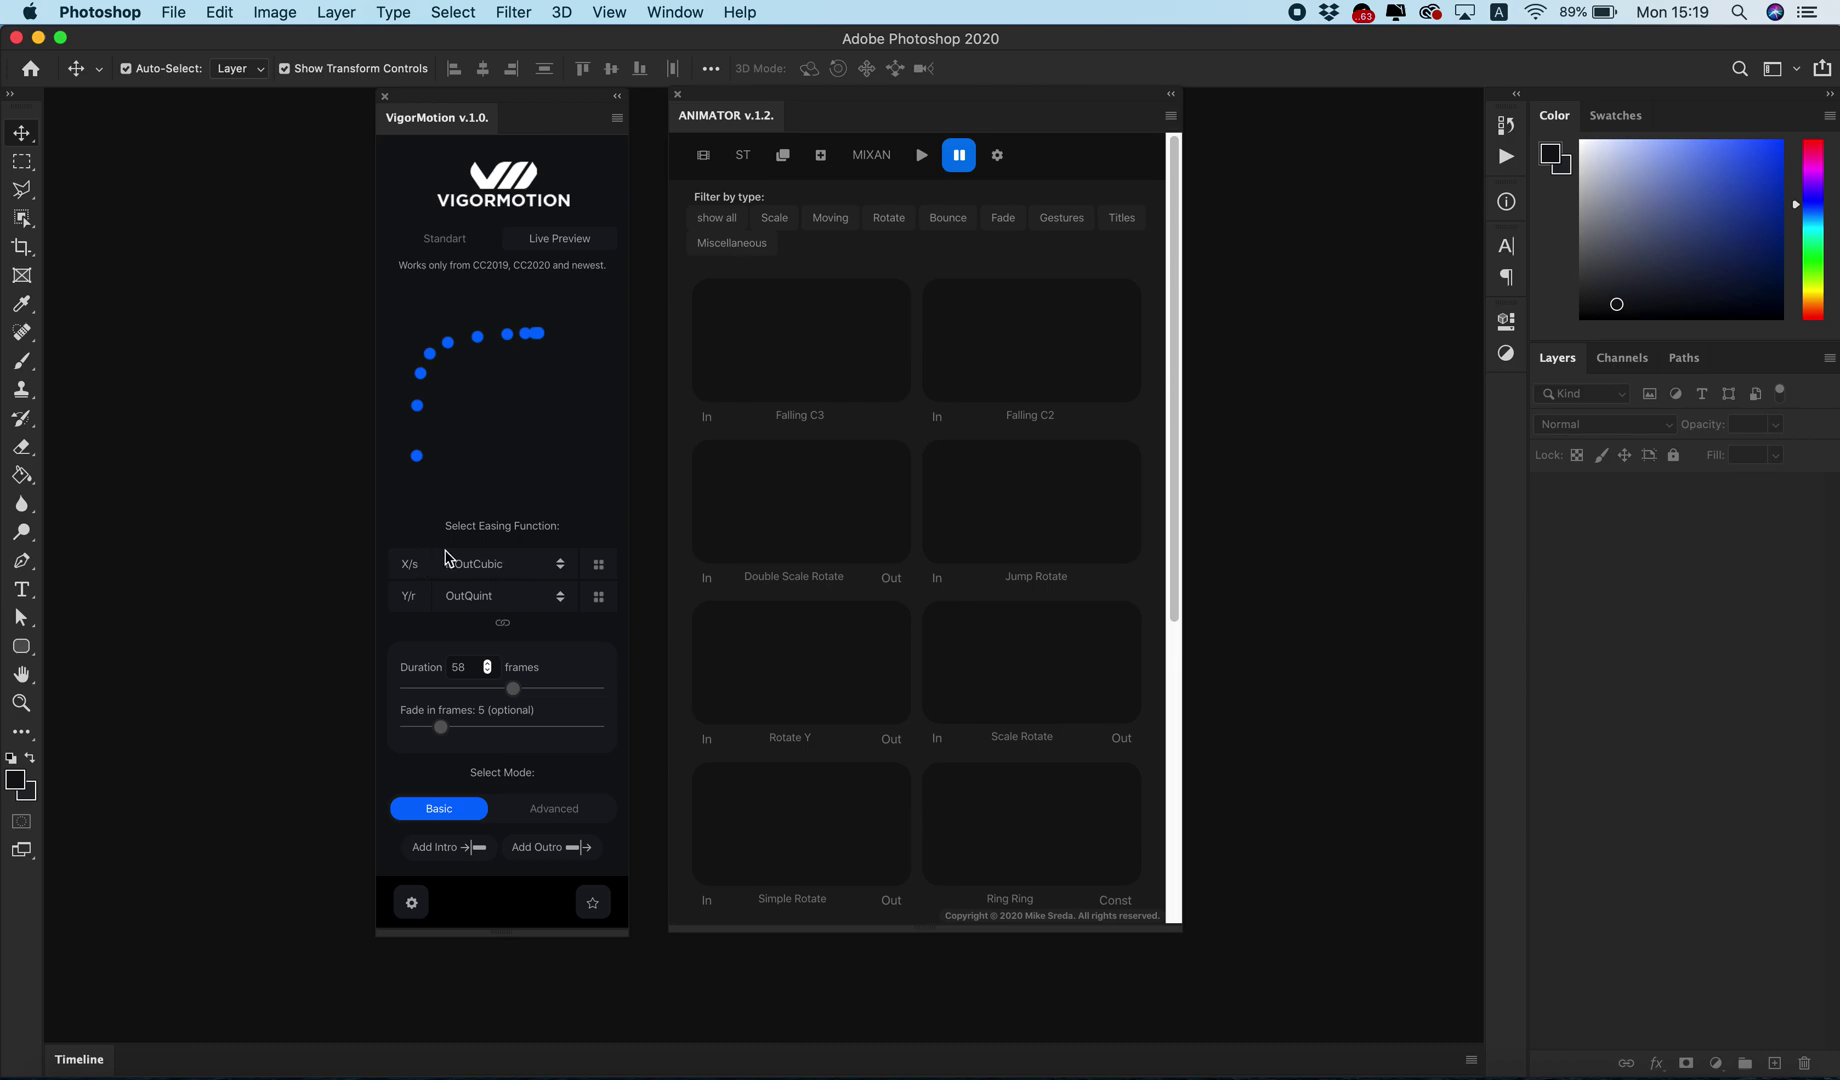
click(538, 575)
click(509, 628)
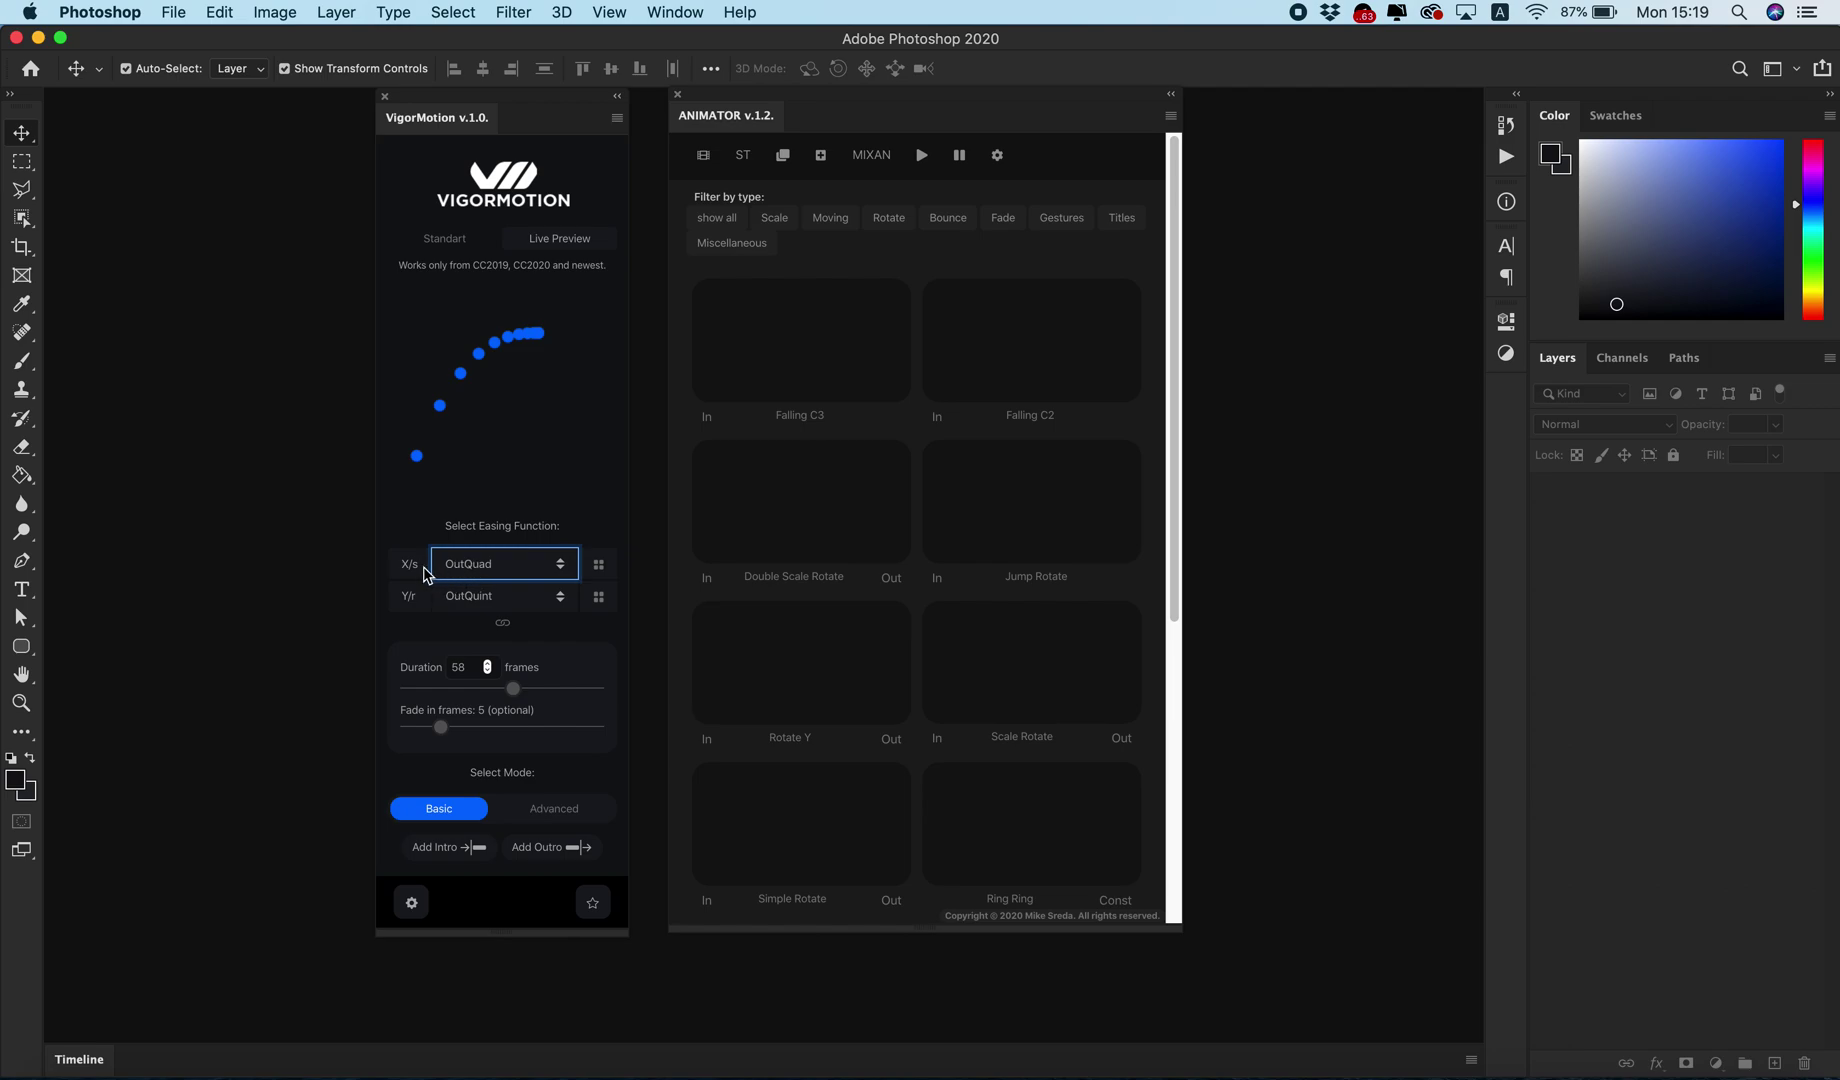
- Choose OutSine for X/s easing from the curve grid, then close the reopened list keeping it
click(599, 567)
scroll(485, 740, down, 8)
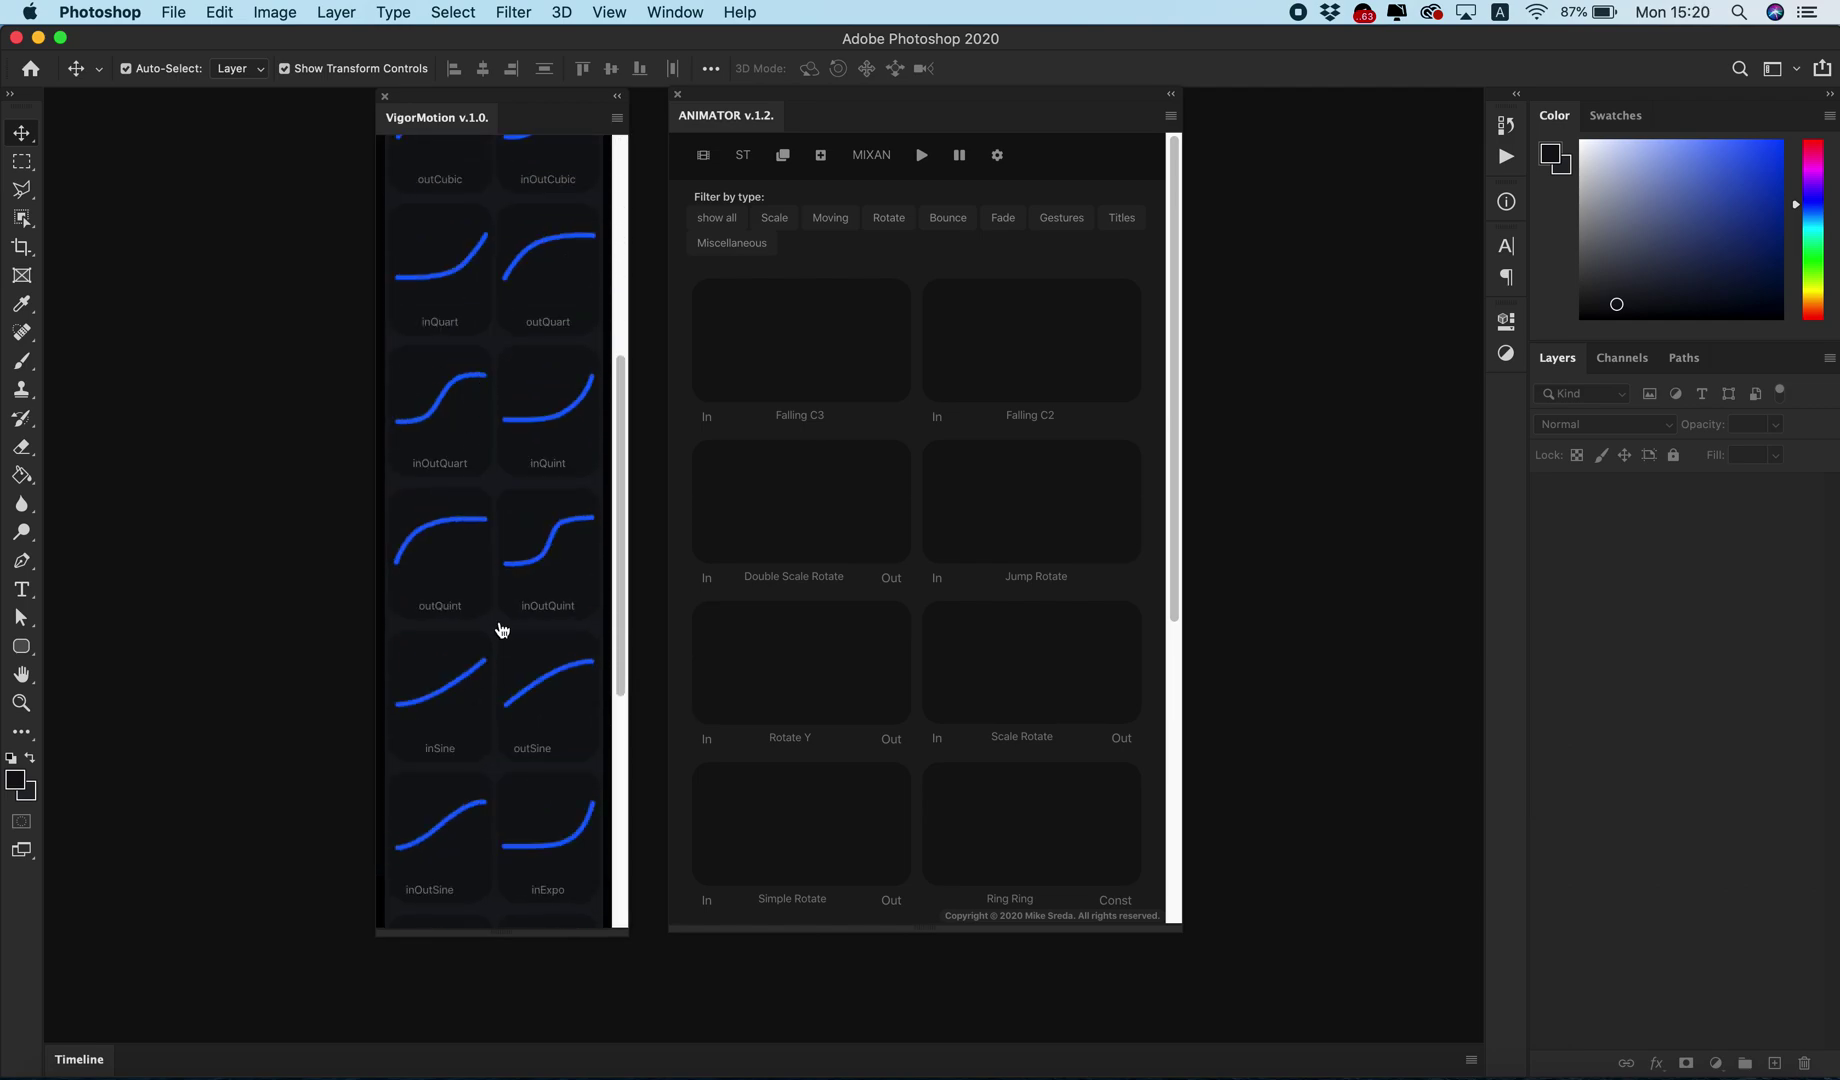
click(526, 691)
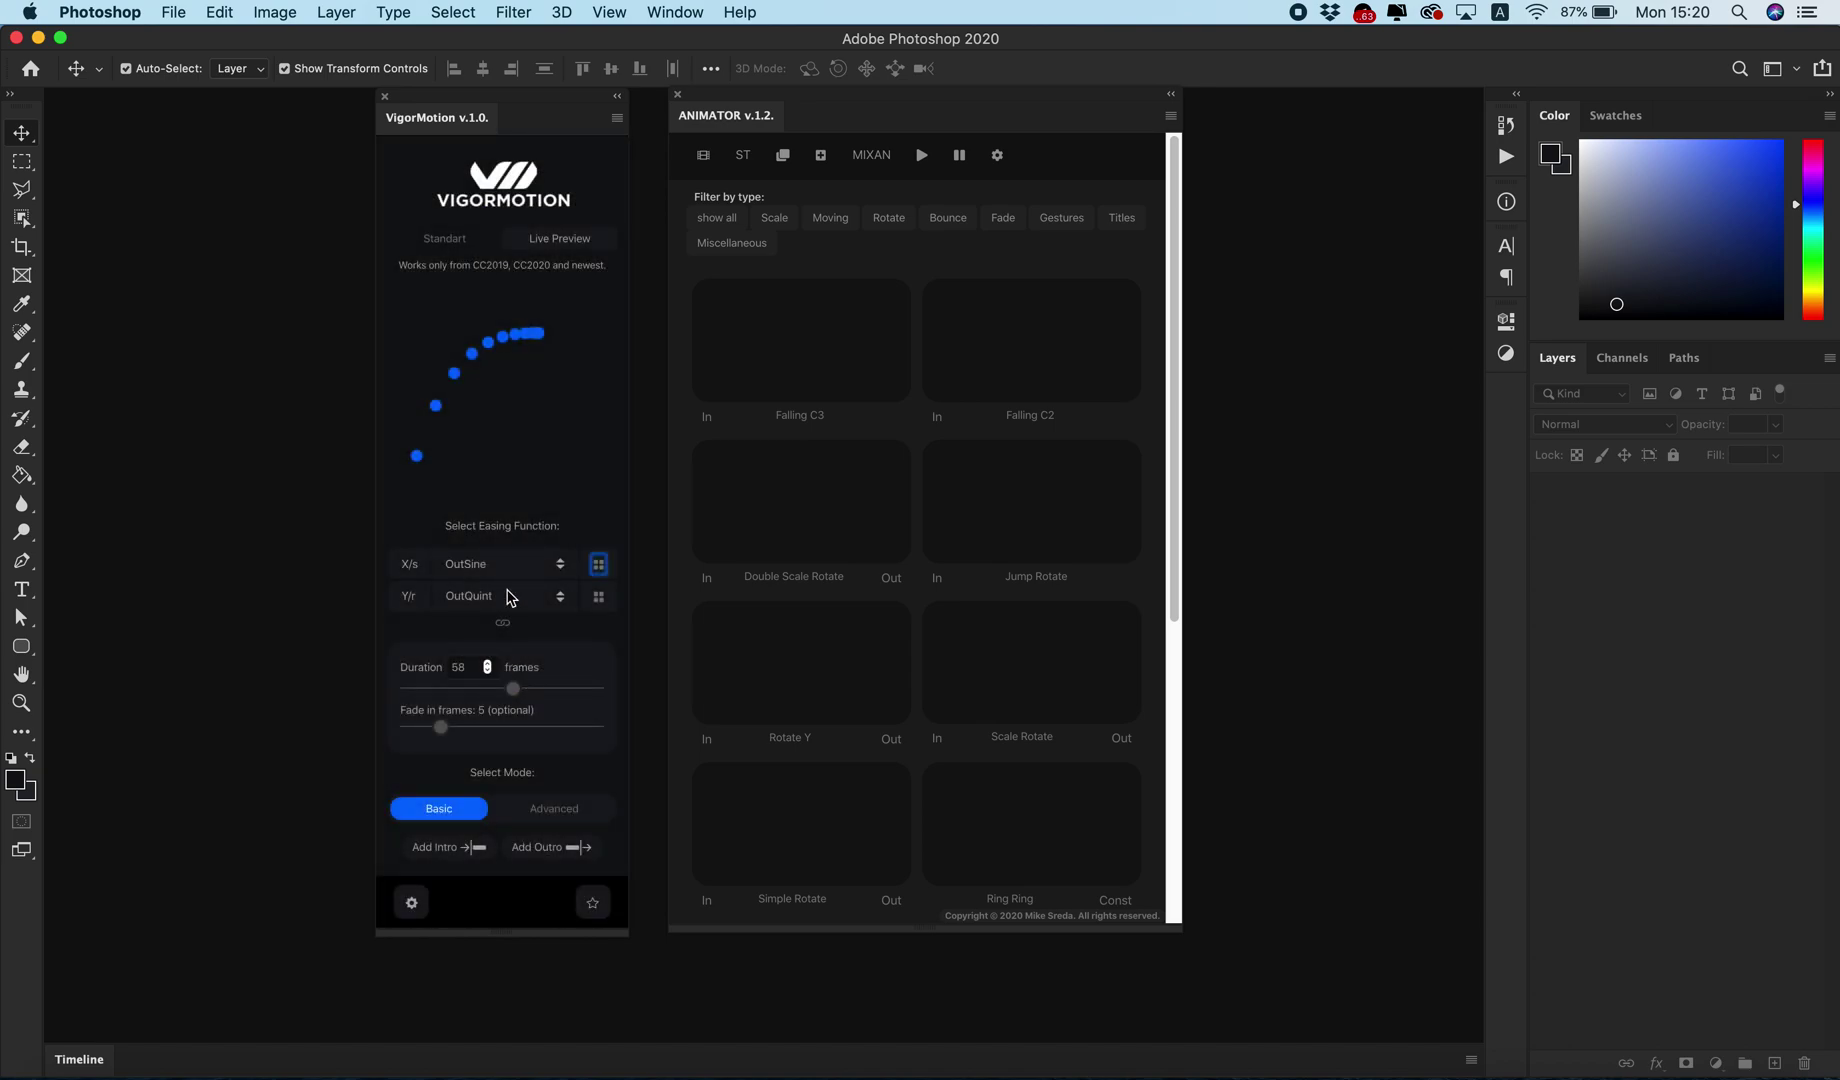
click(561, 568)
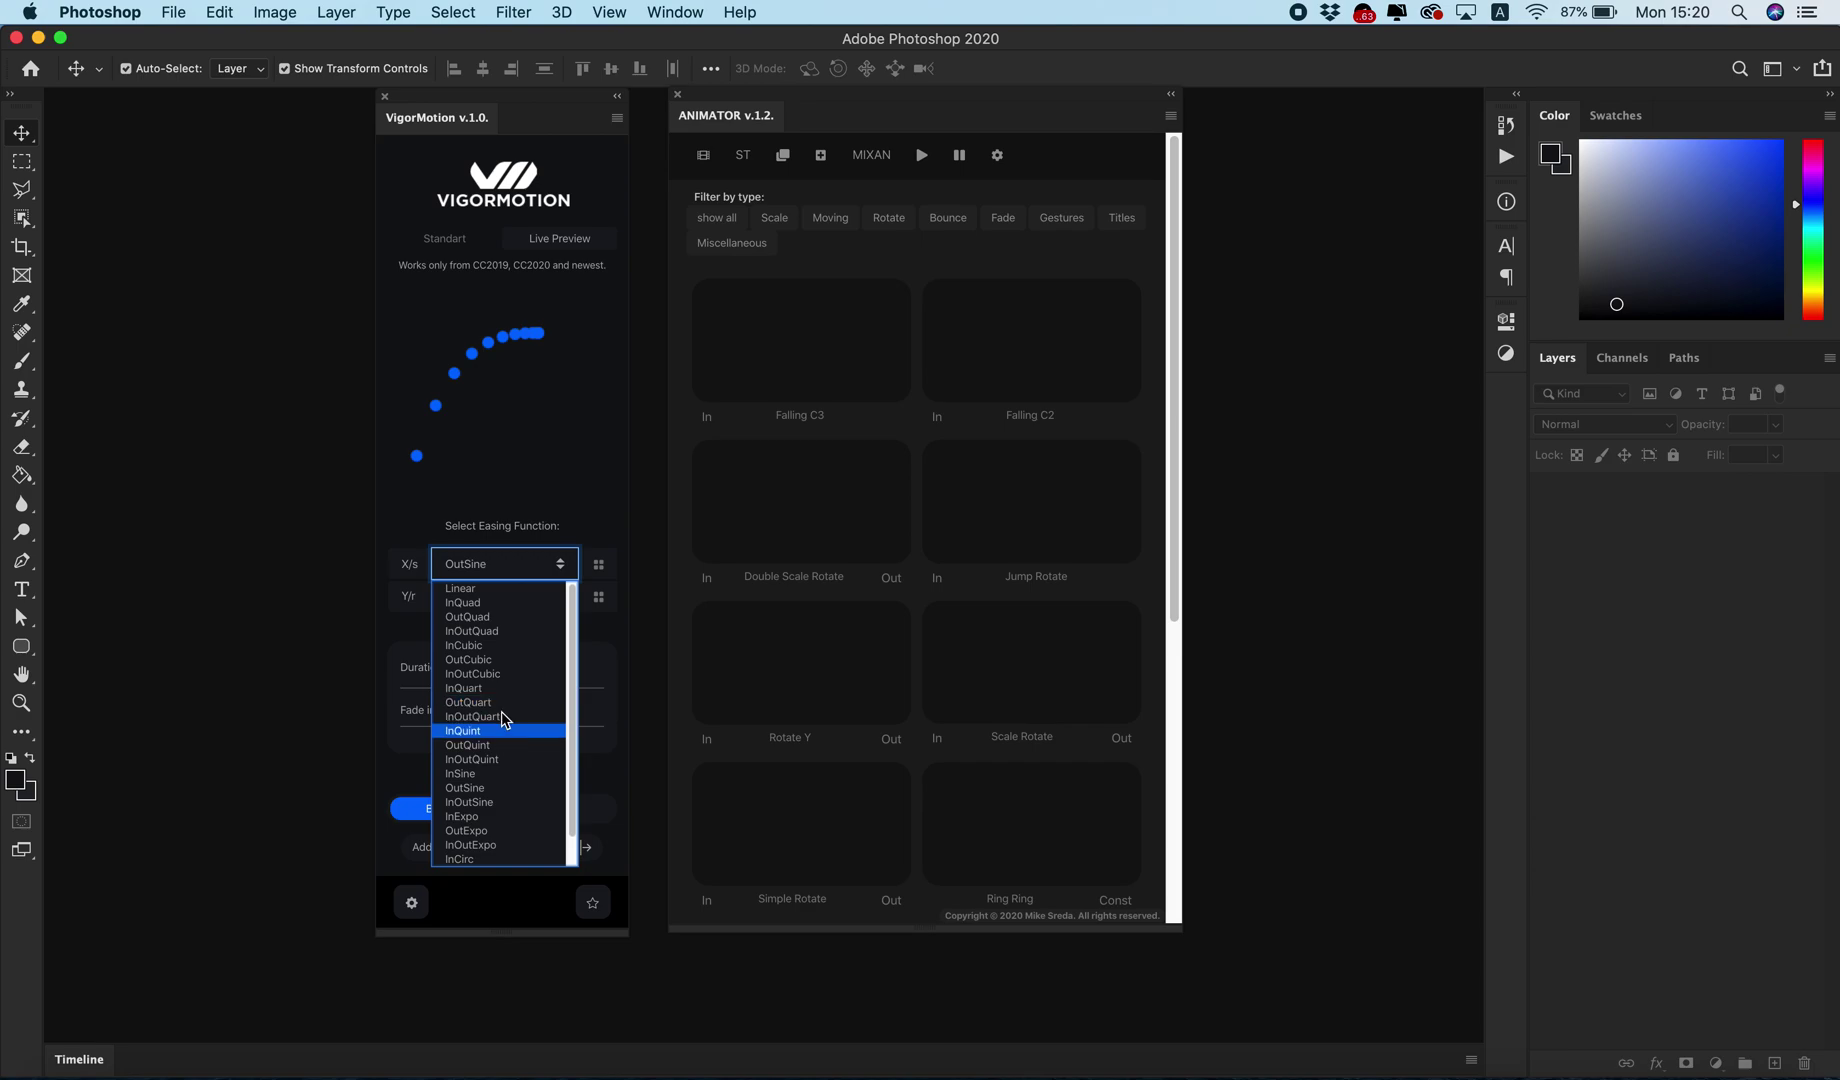
click(560, 505)
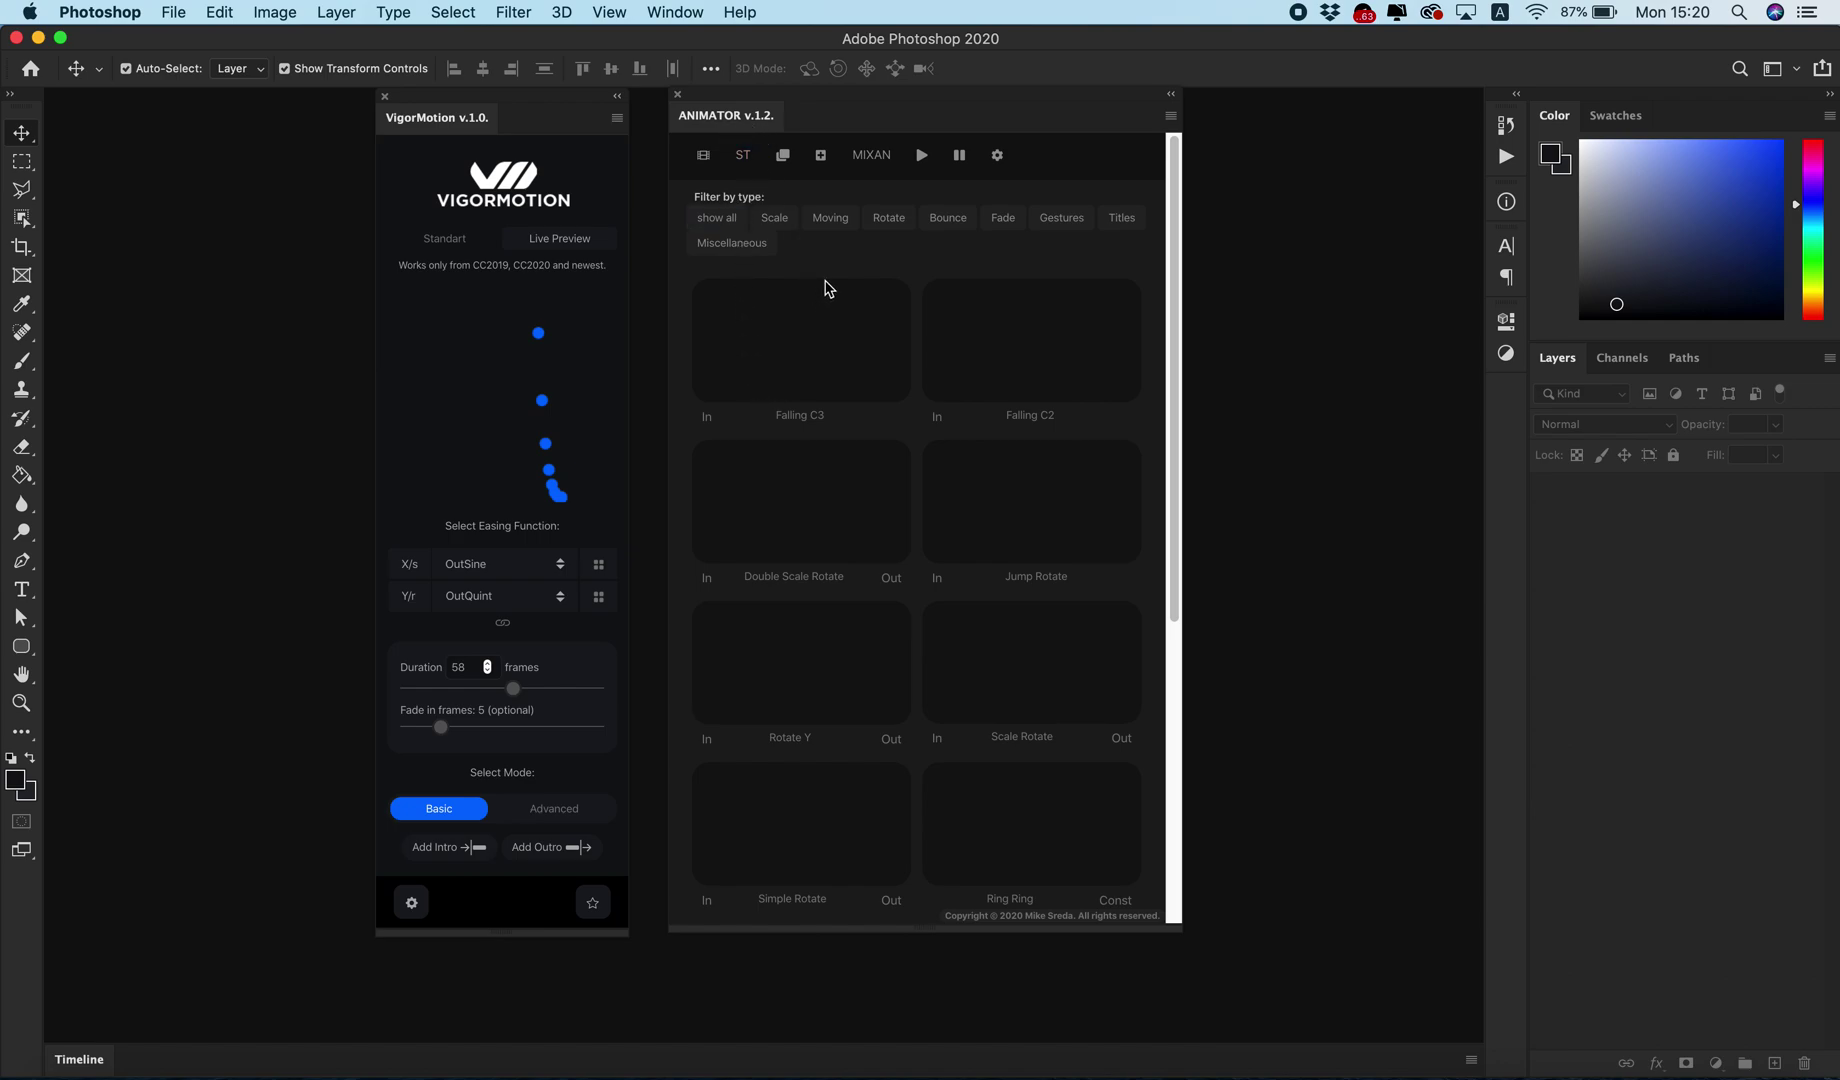
- Play the Animator previews, set VigorMotion's duration to 30 frames and its fade-in to 7 frames
click(922, 160)
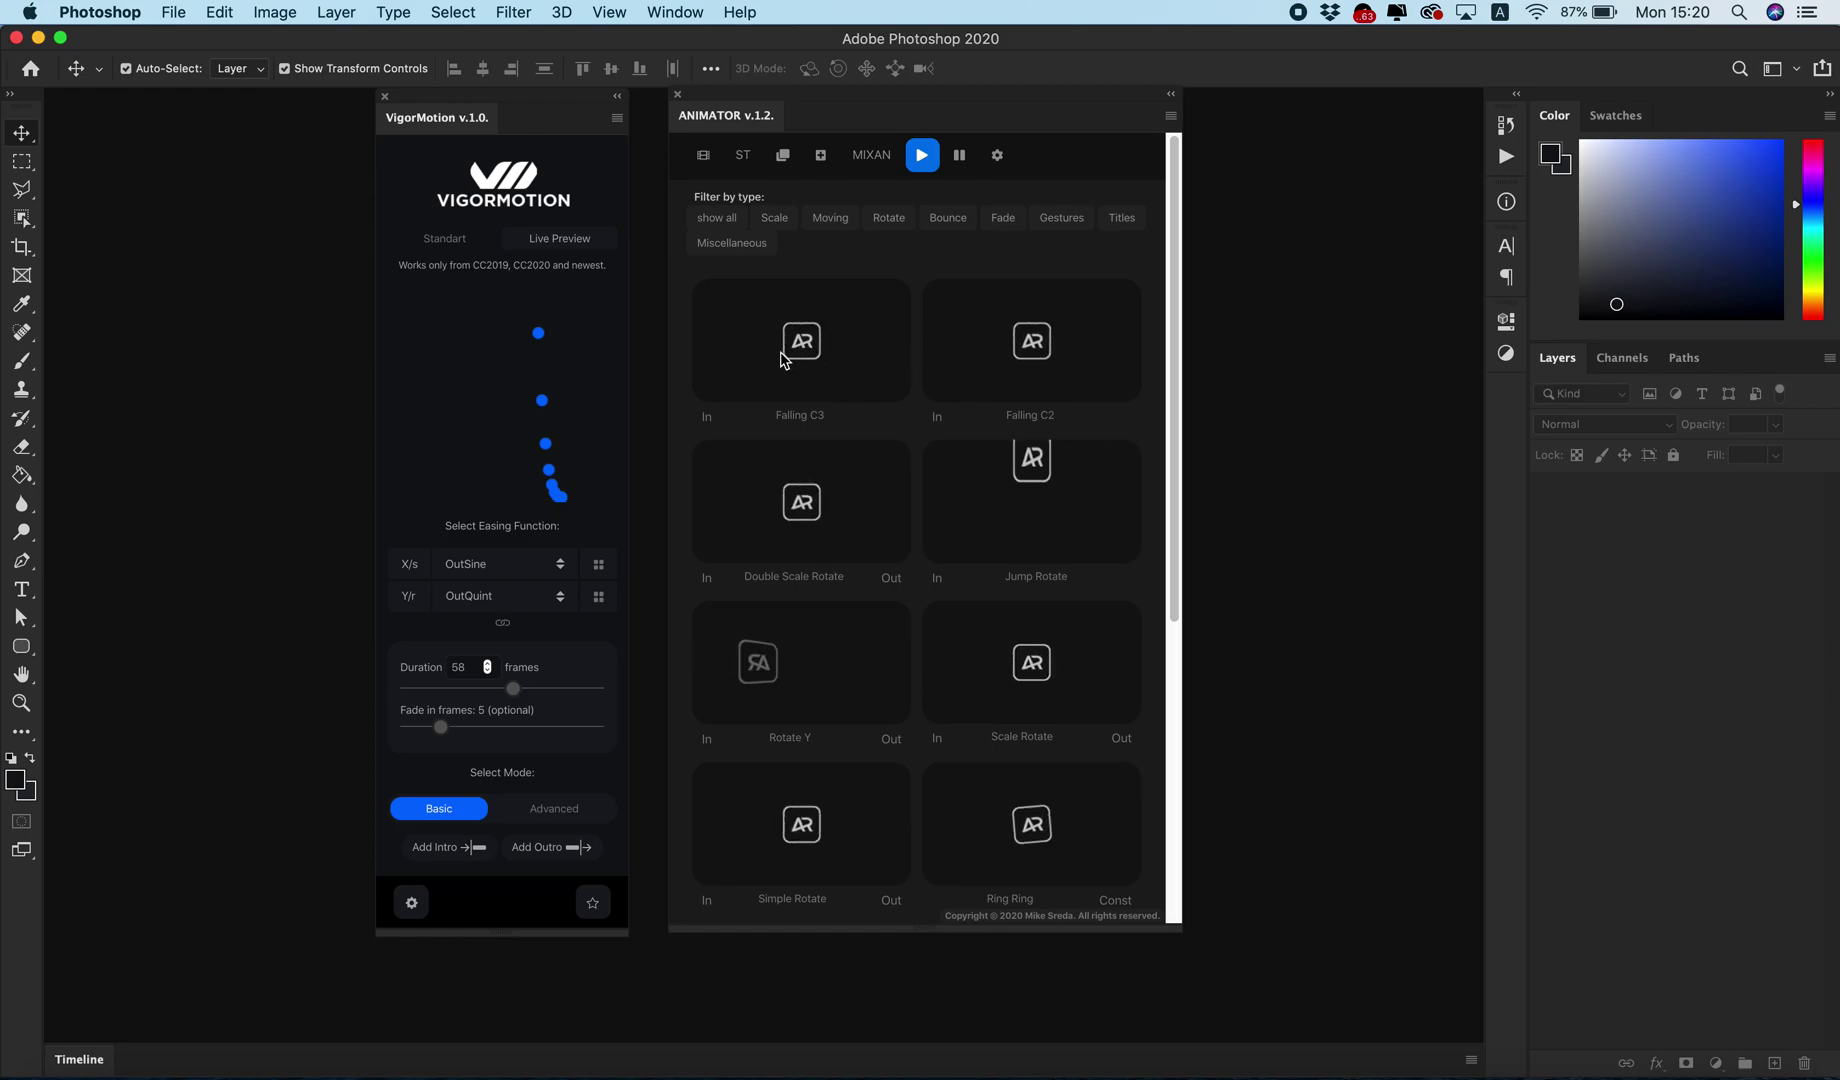
double_click(460, 668)
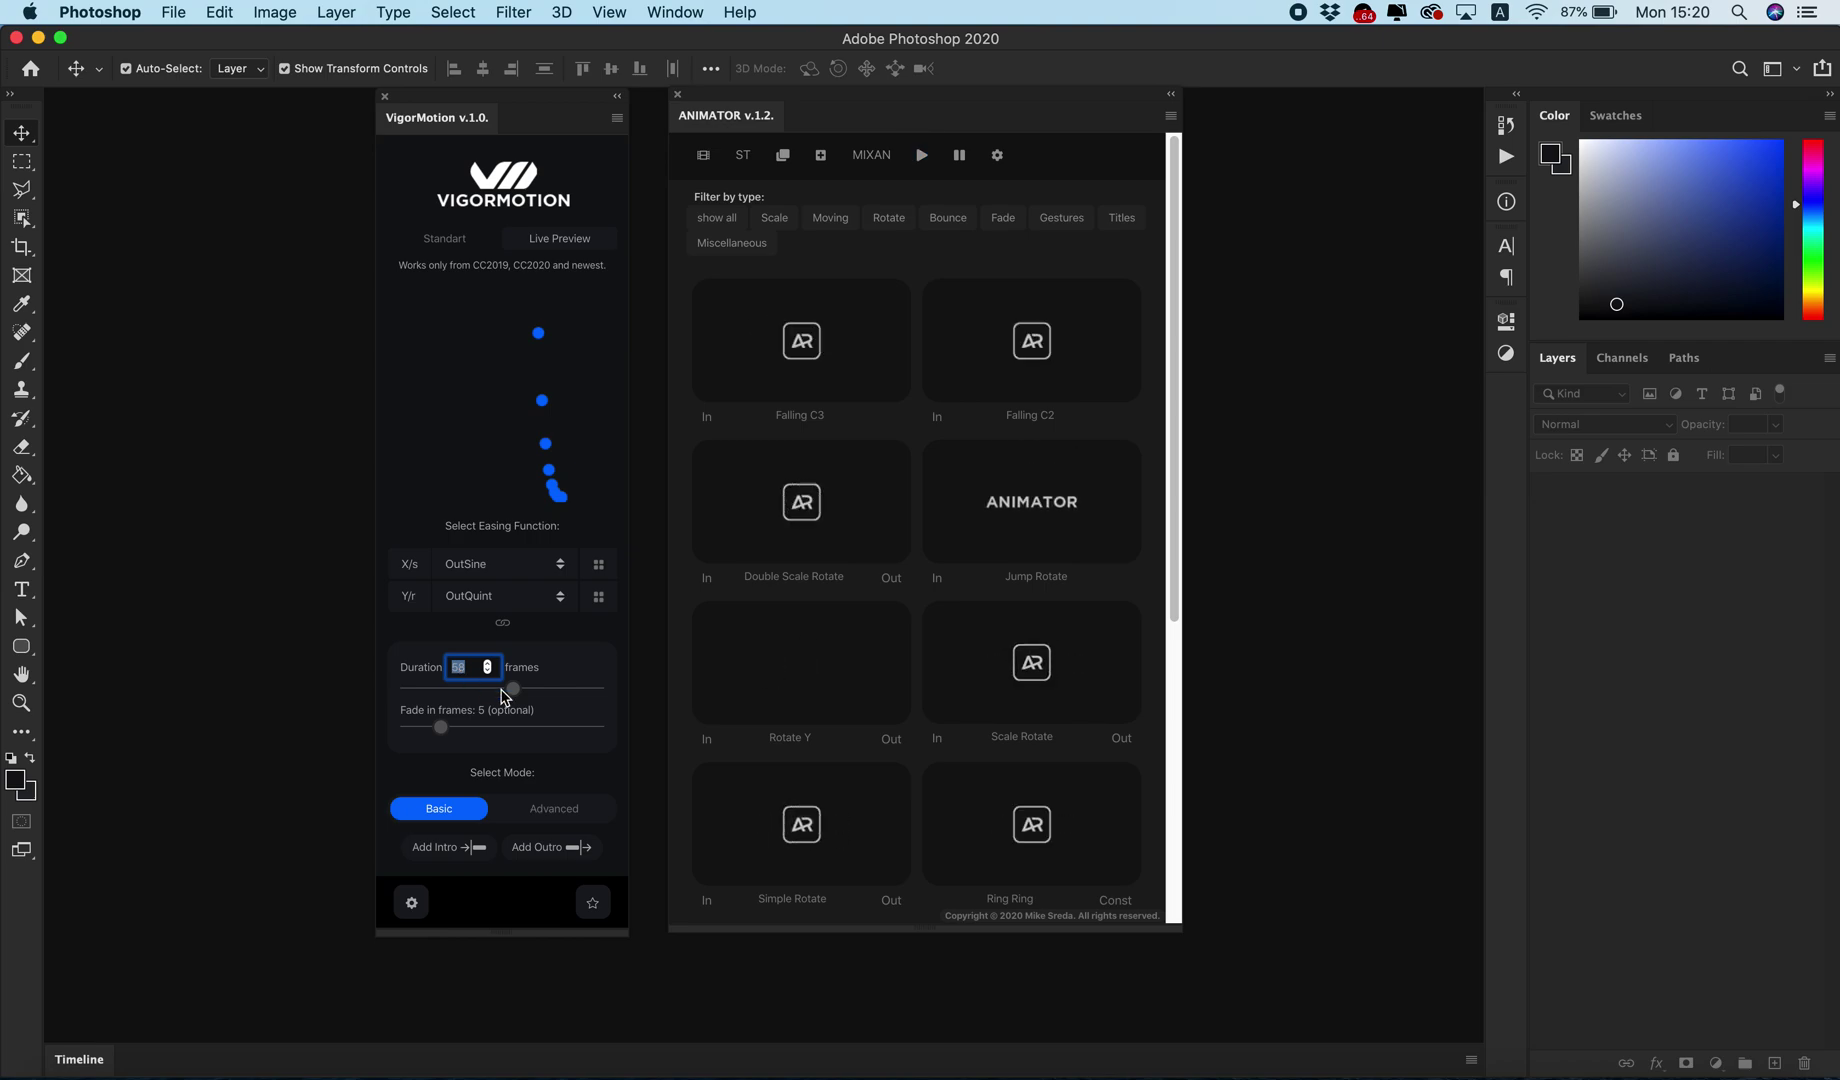
text(30)
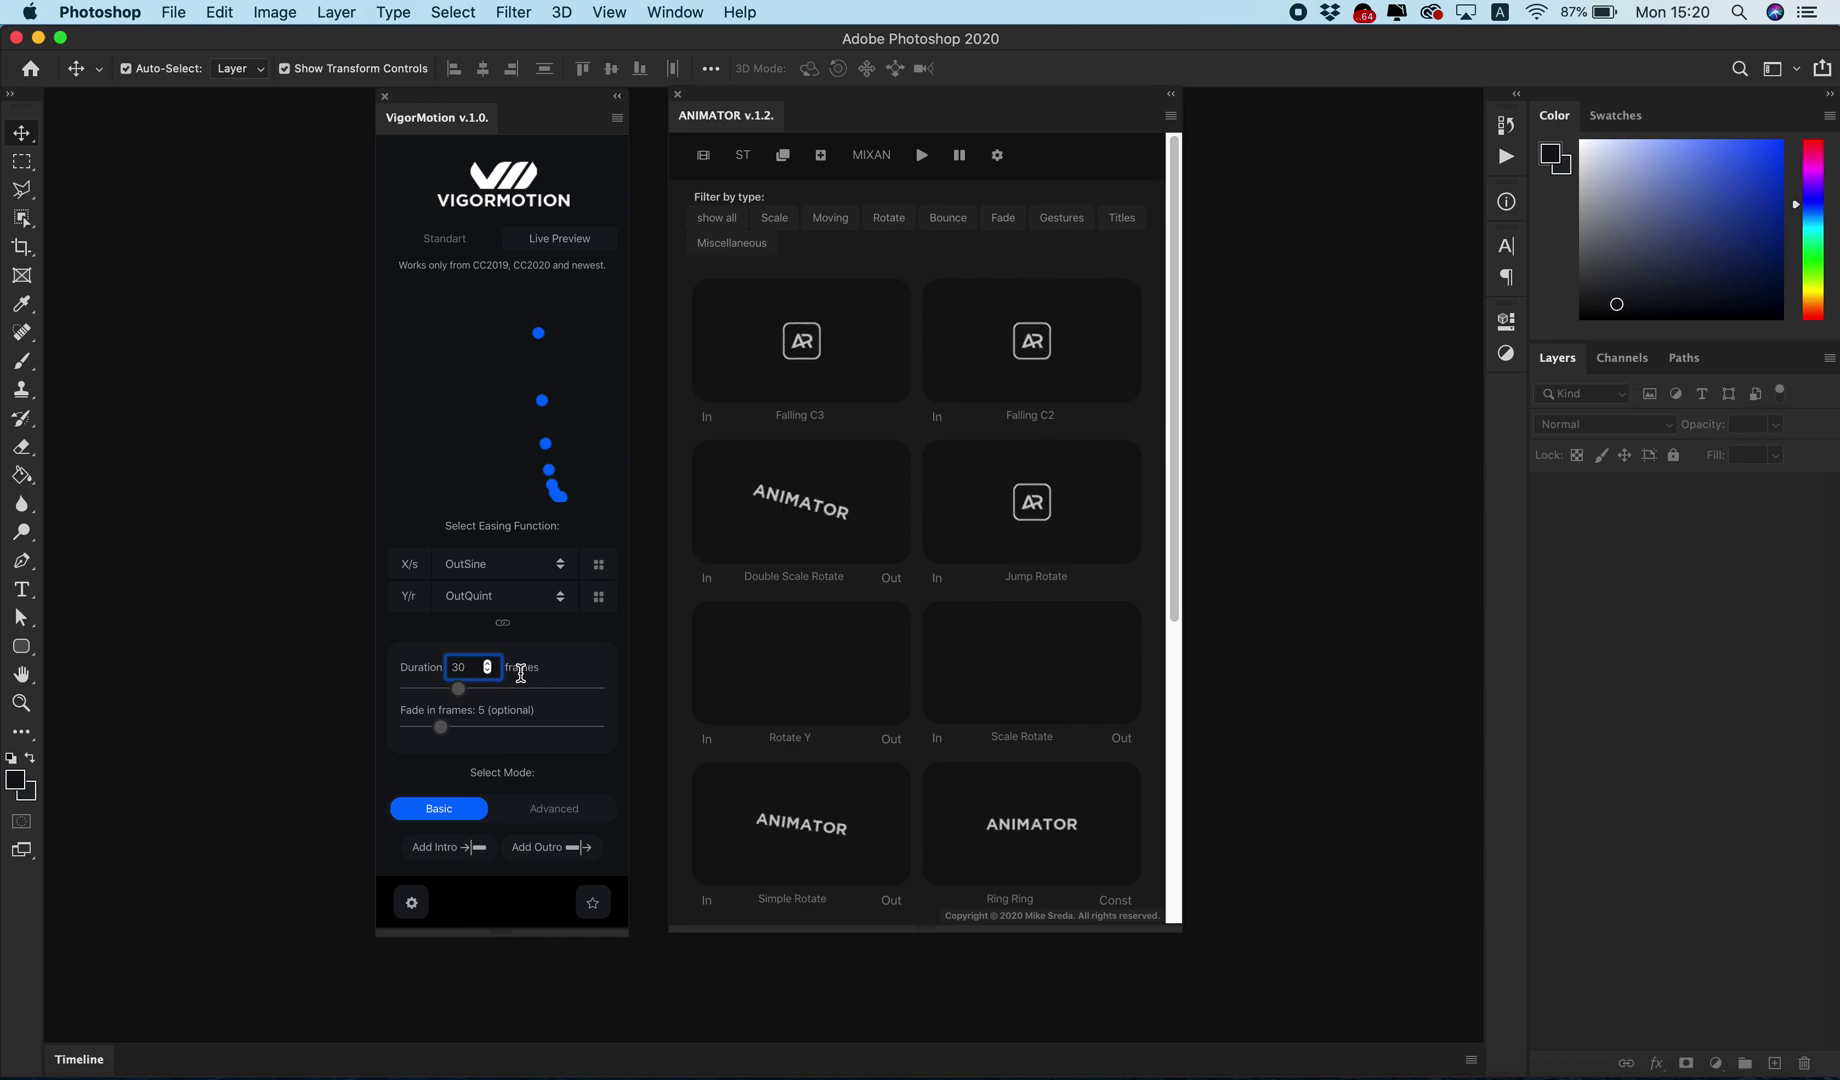
drag(440, 727, 451, 729)
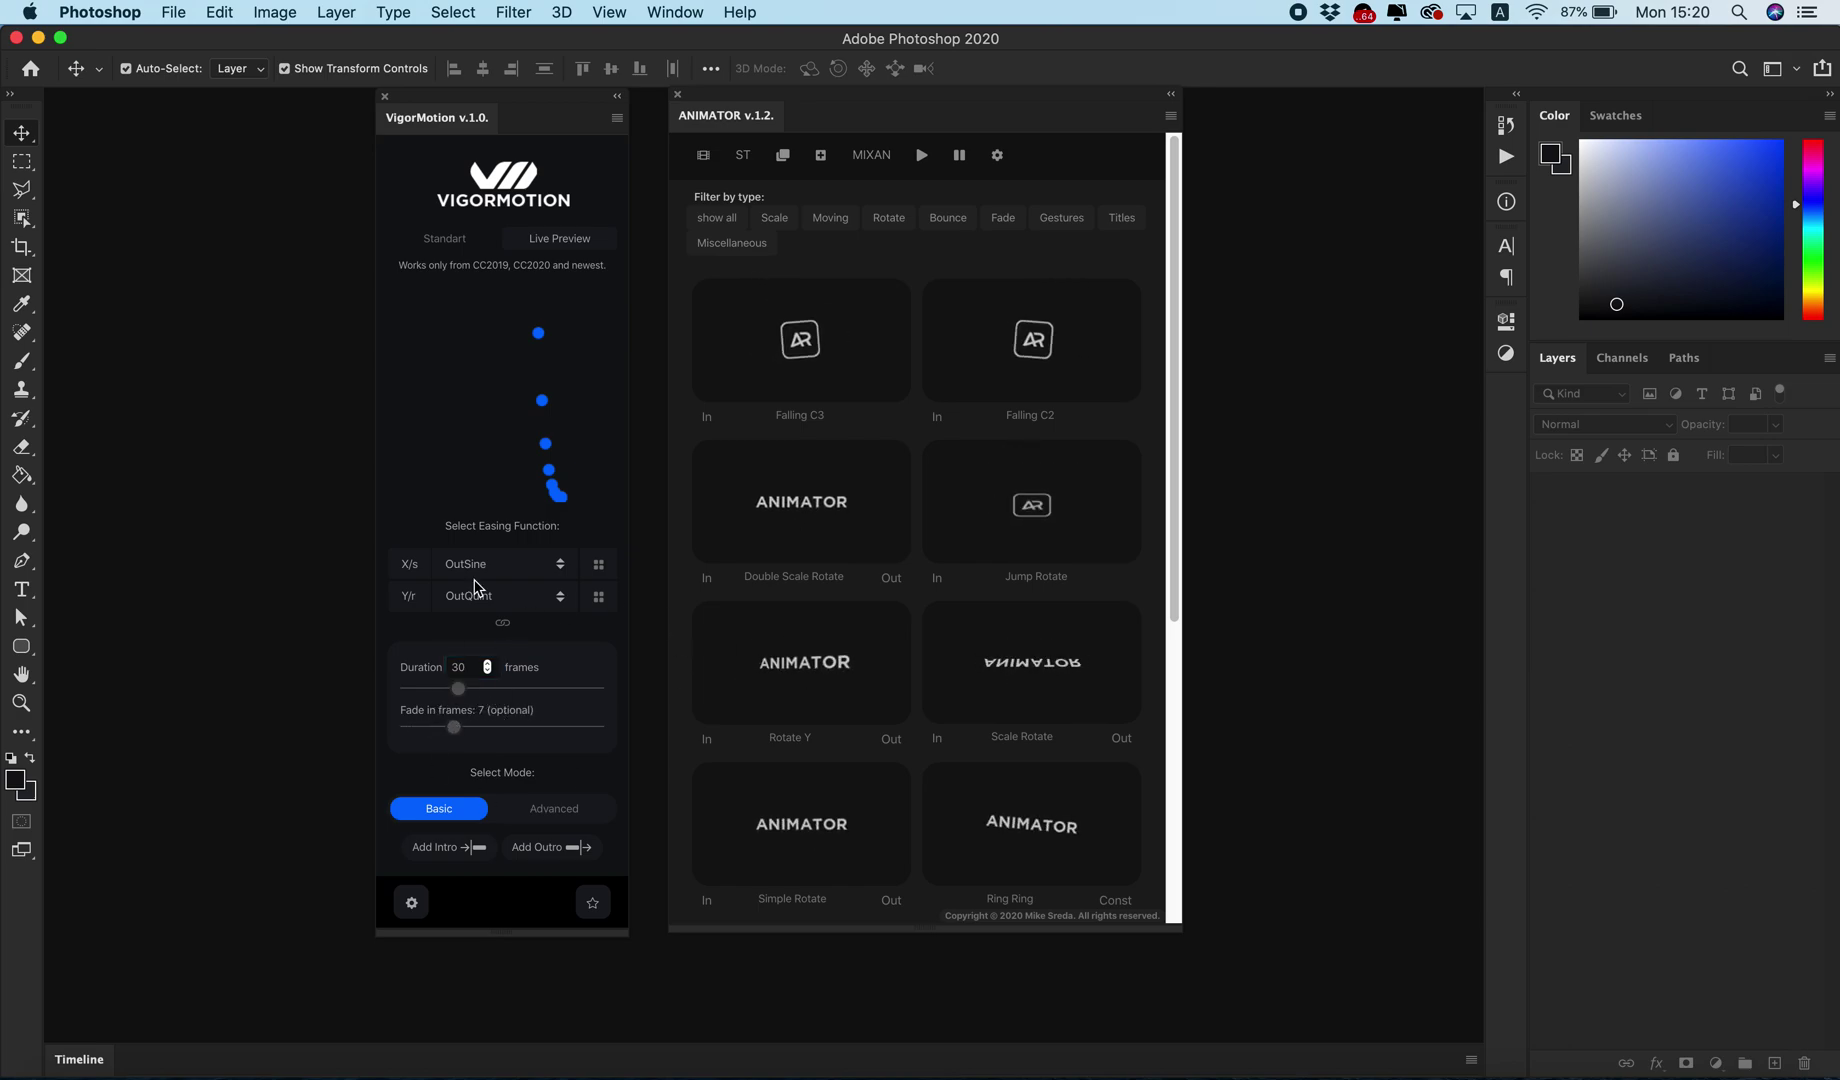
- Replay the OutSine motion, then set X/s easing to InExpo and link Y/r to match
click(536, 852)
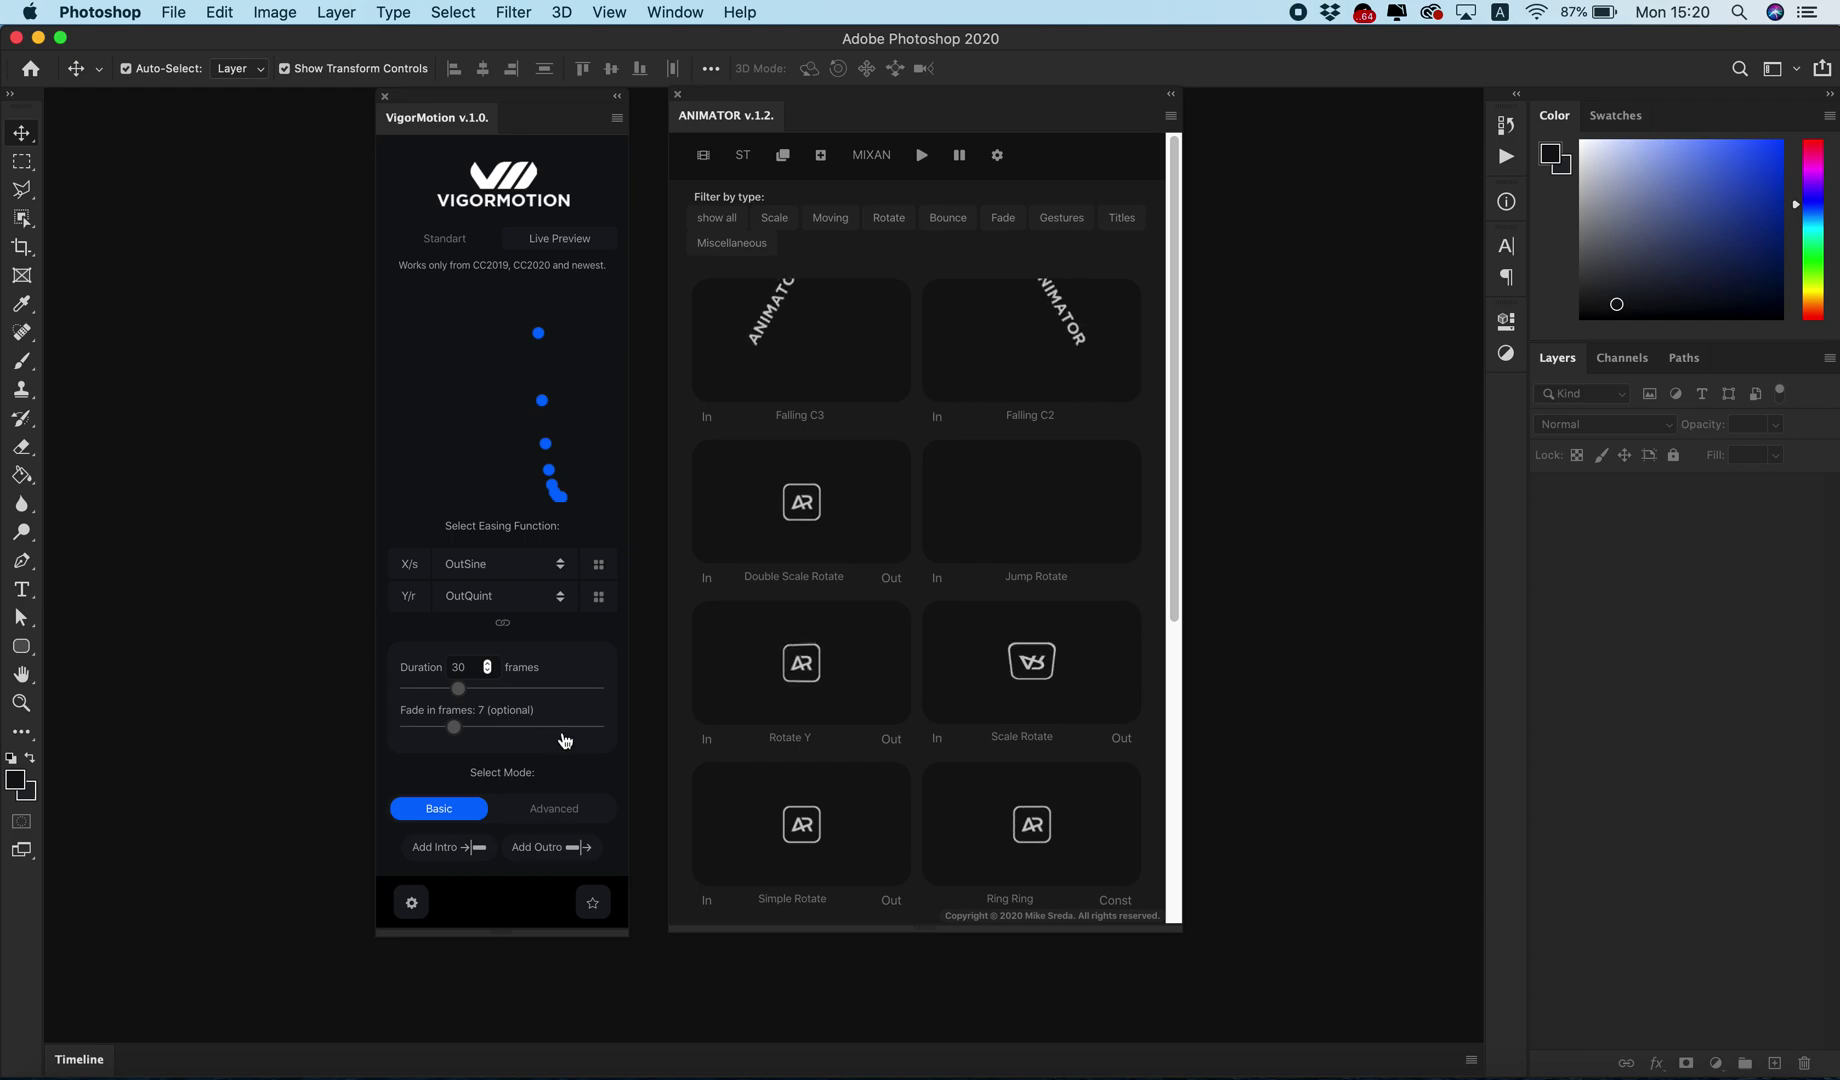
click(505, 564)
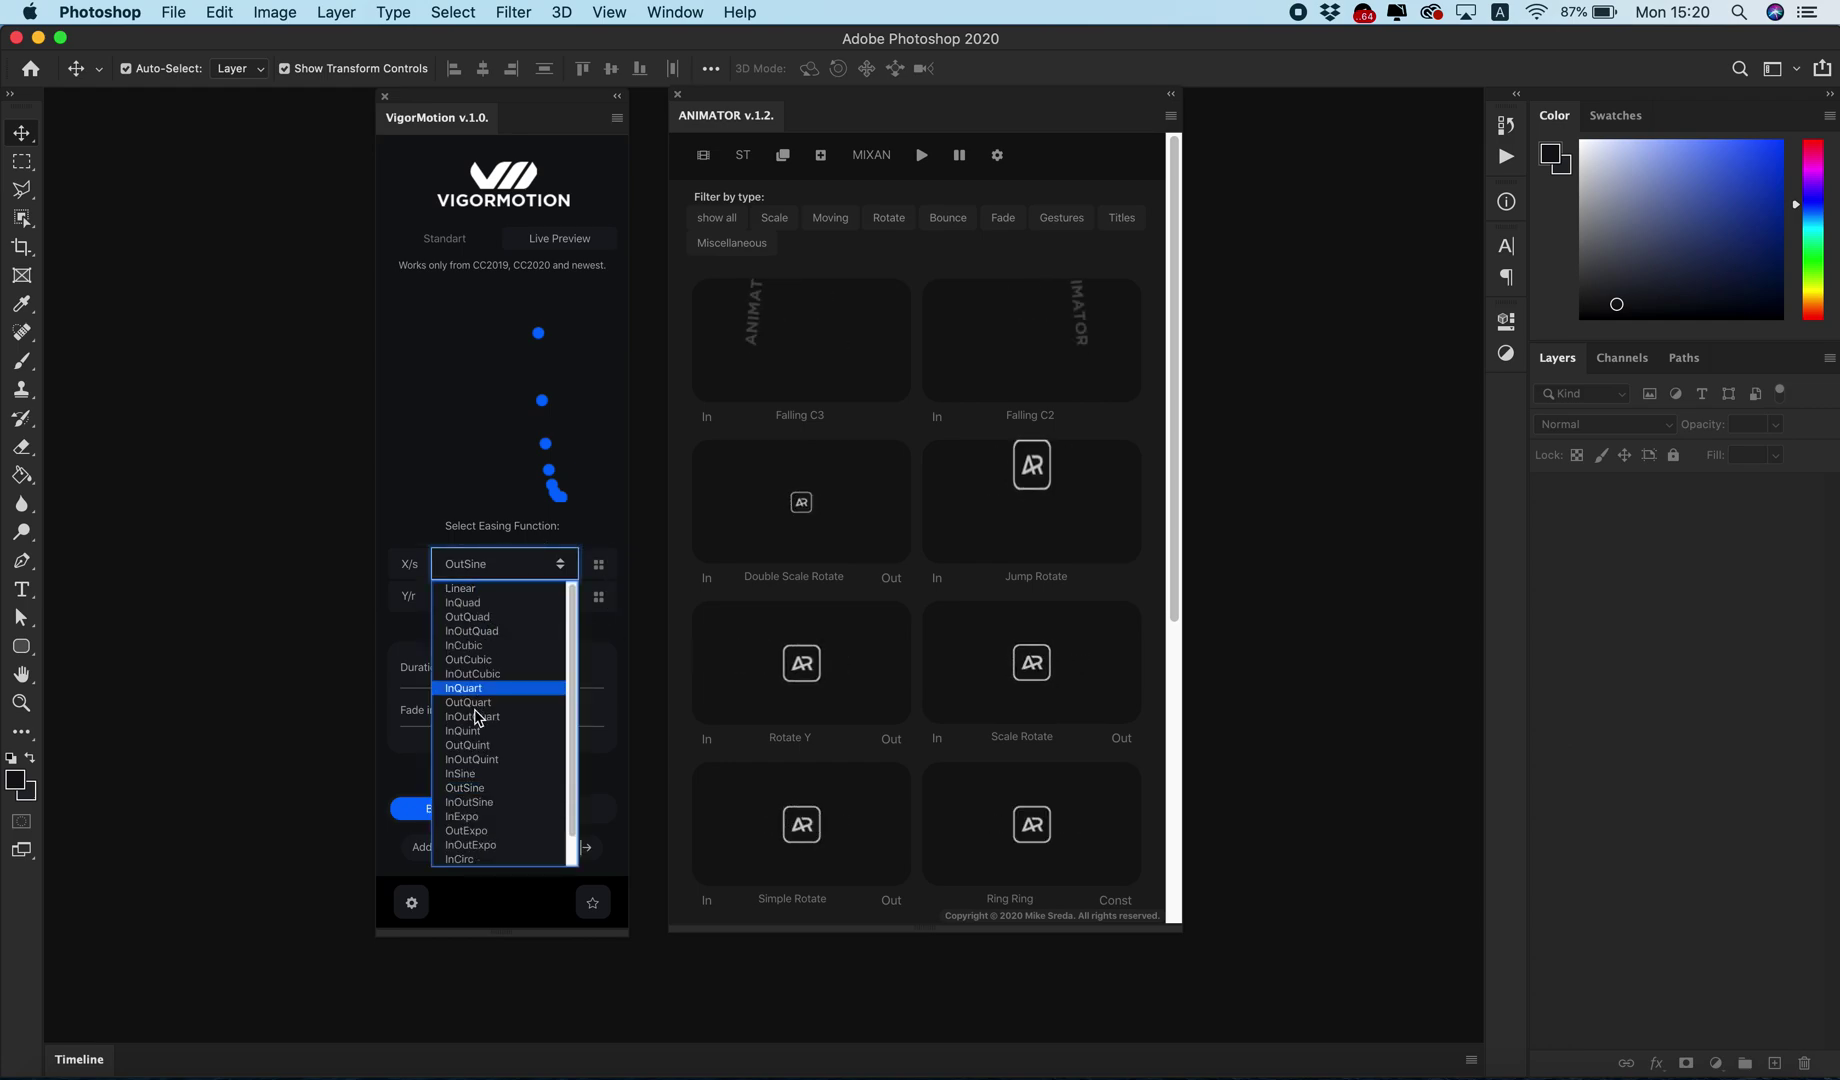
click(465, 788)
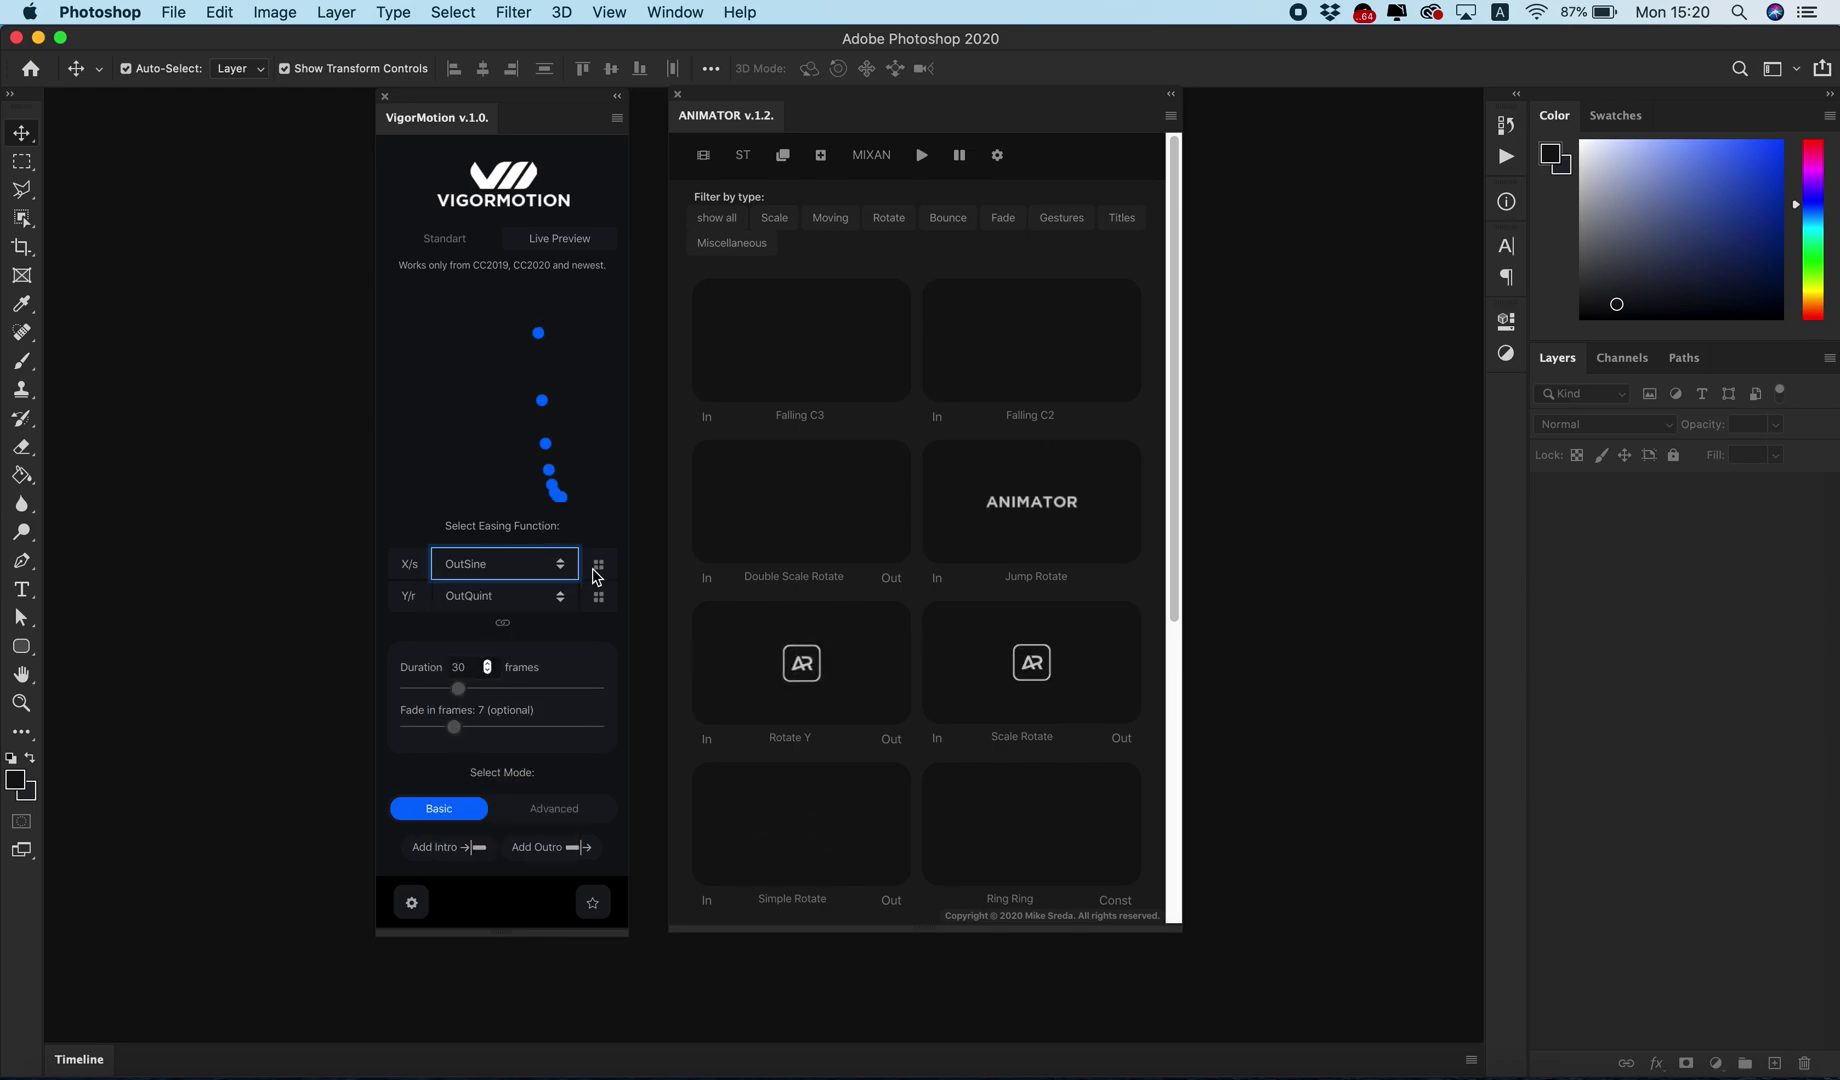
click(446, 441)
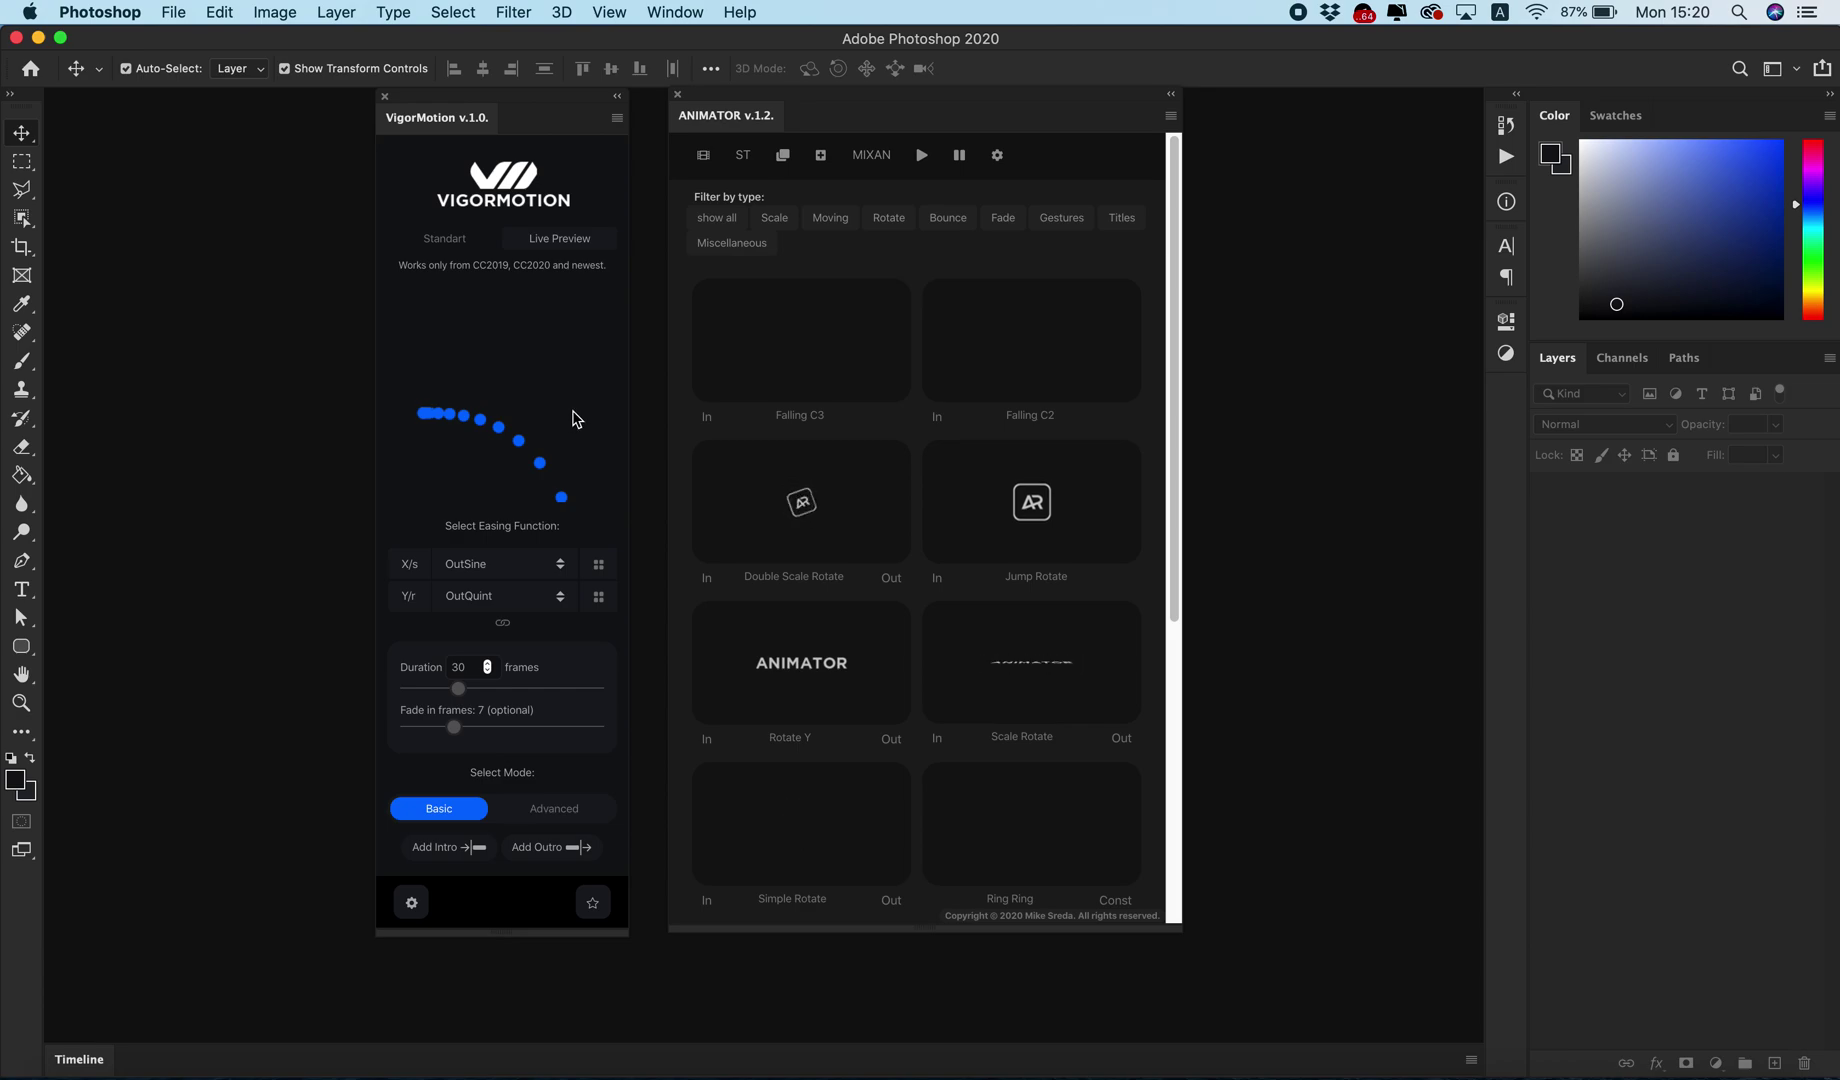
click(513, 562)
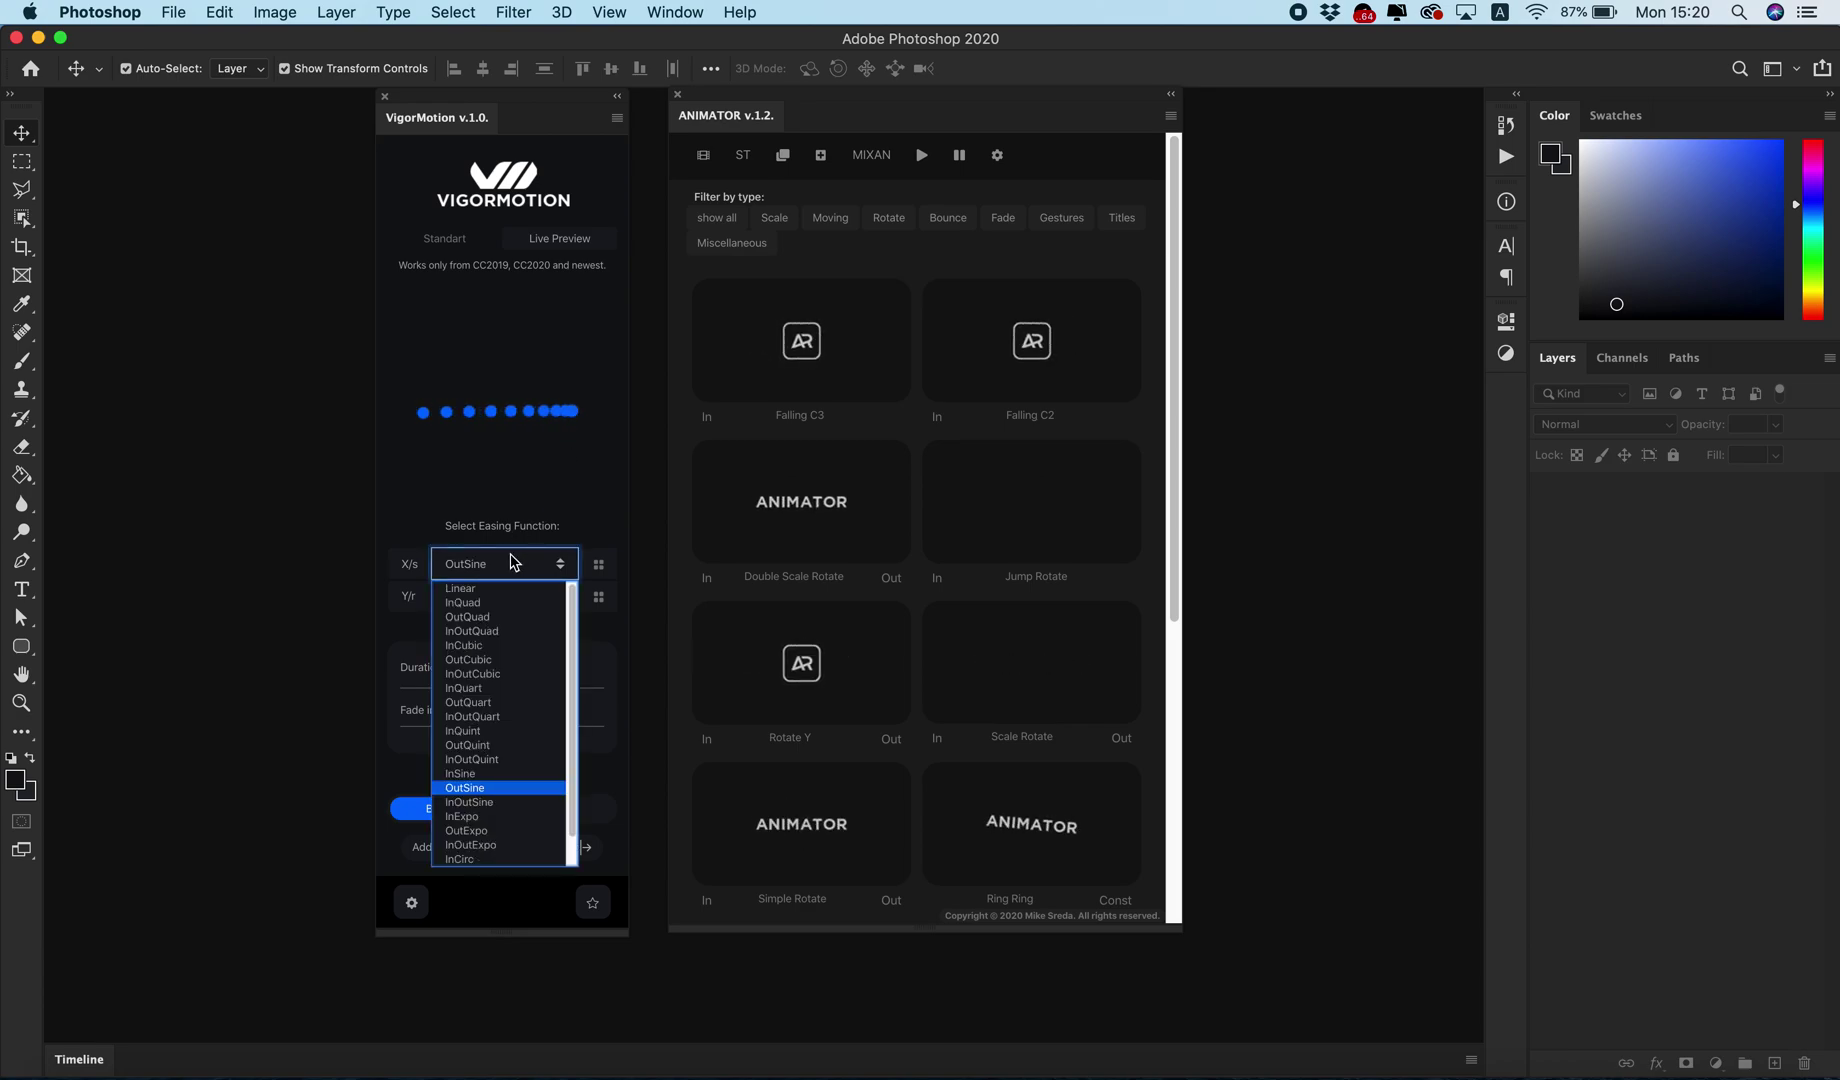
click(521, 817)
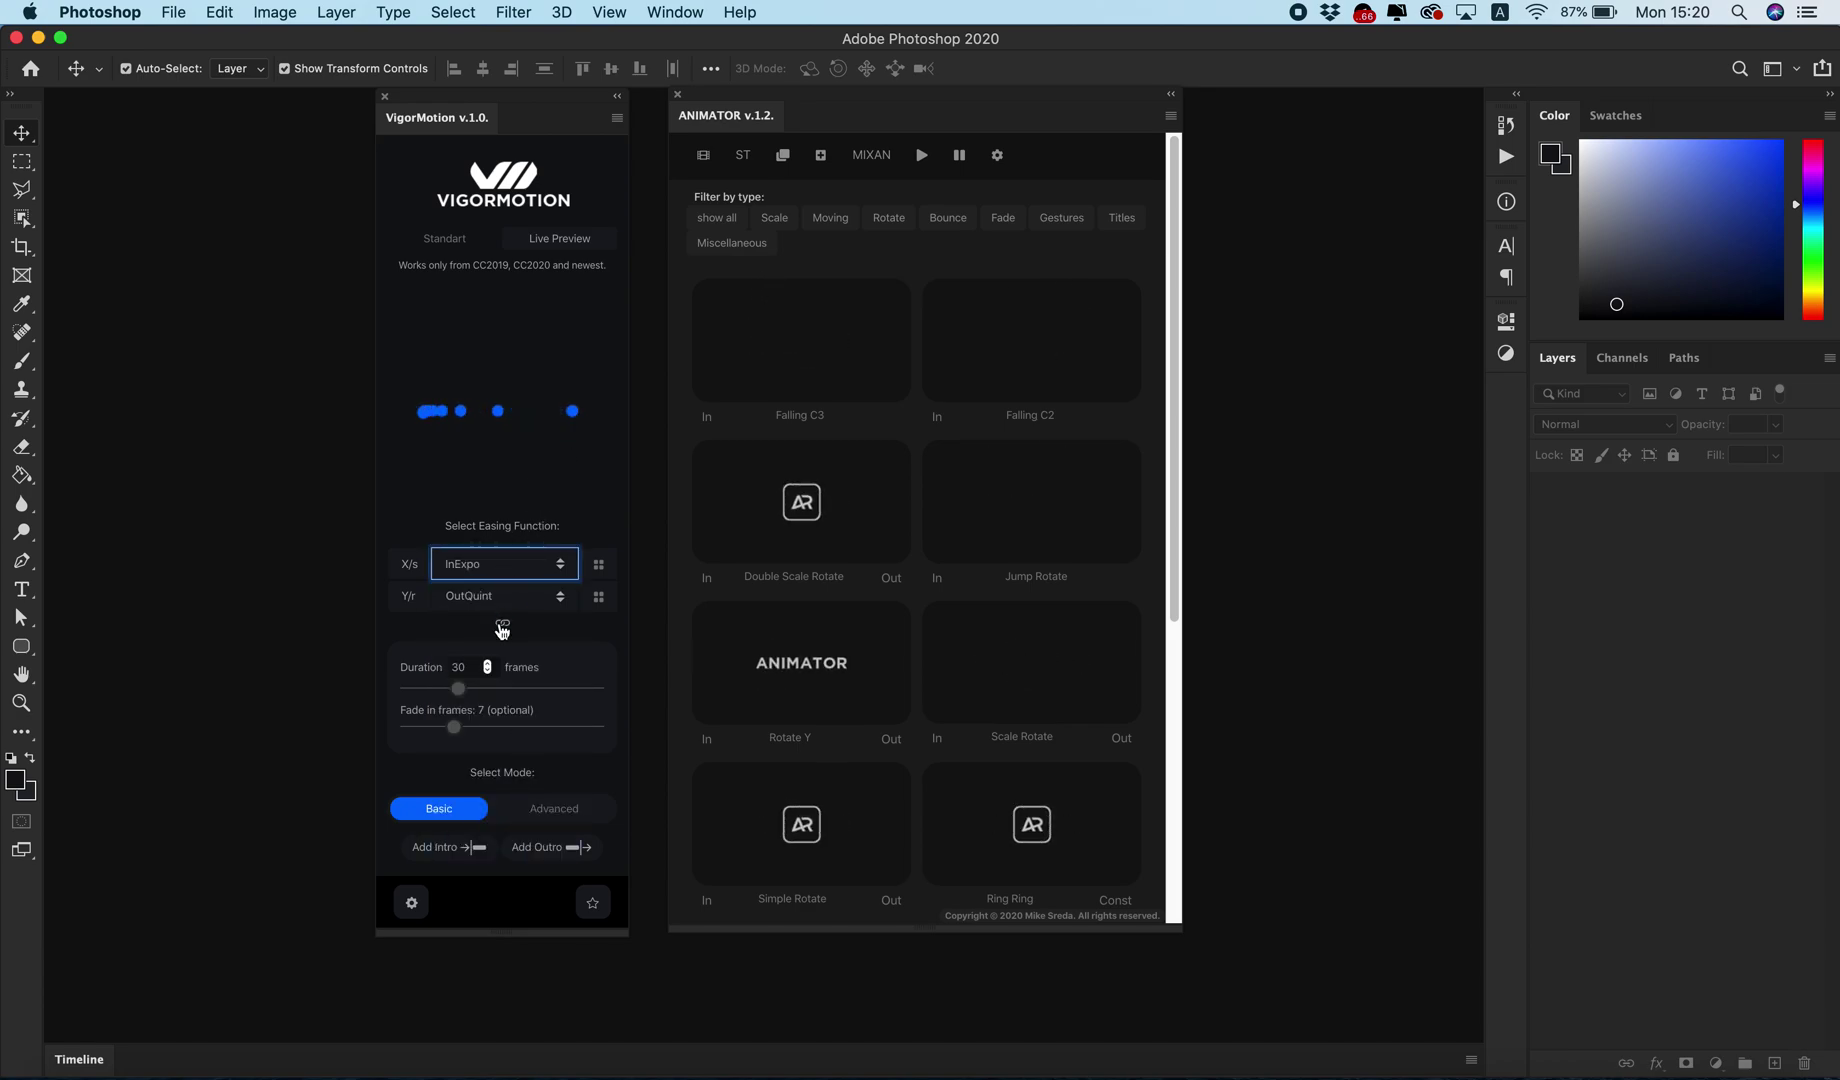
click(424, 416)
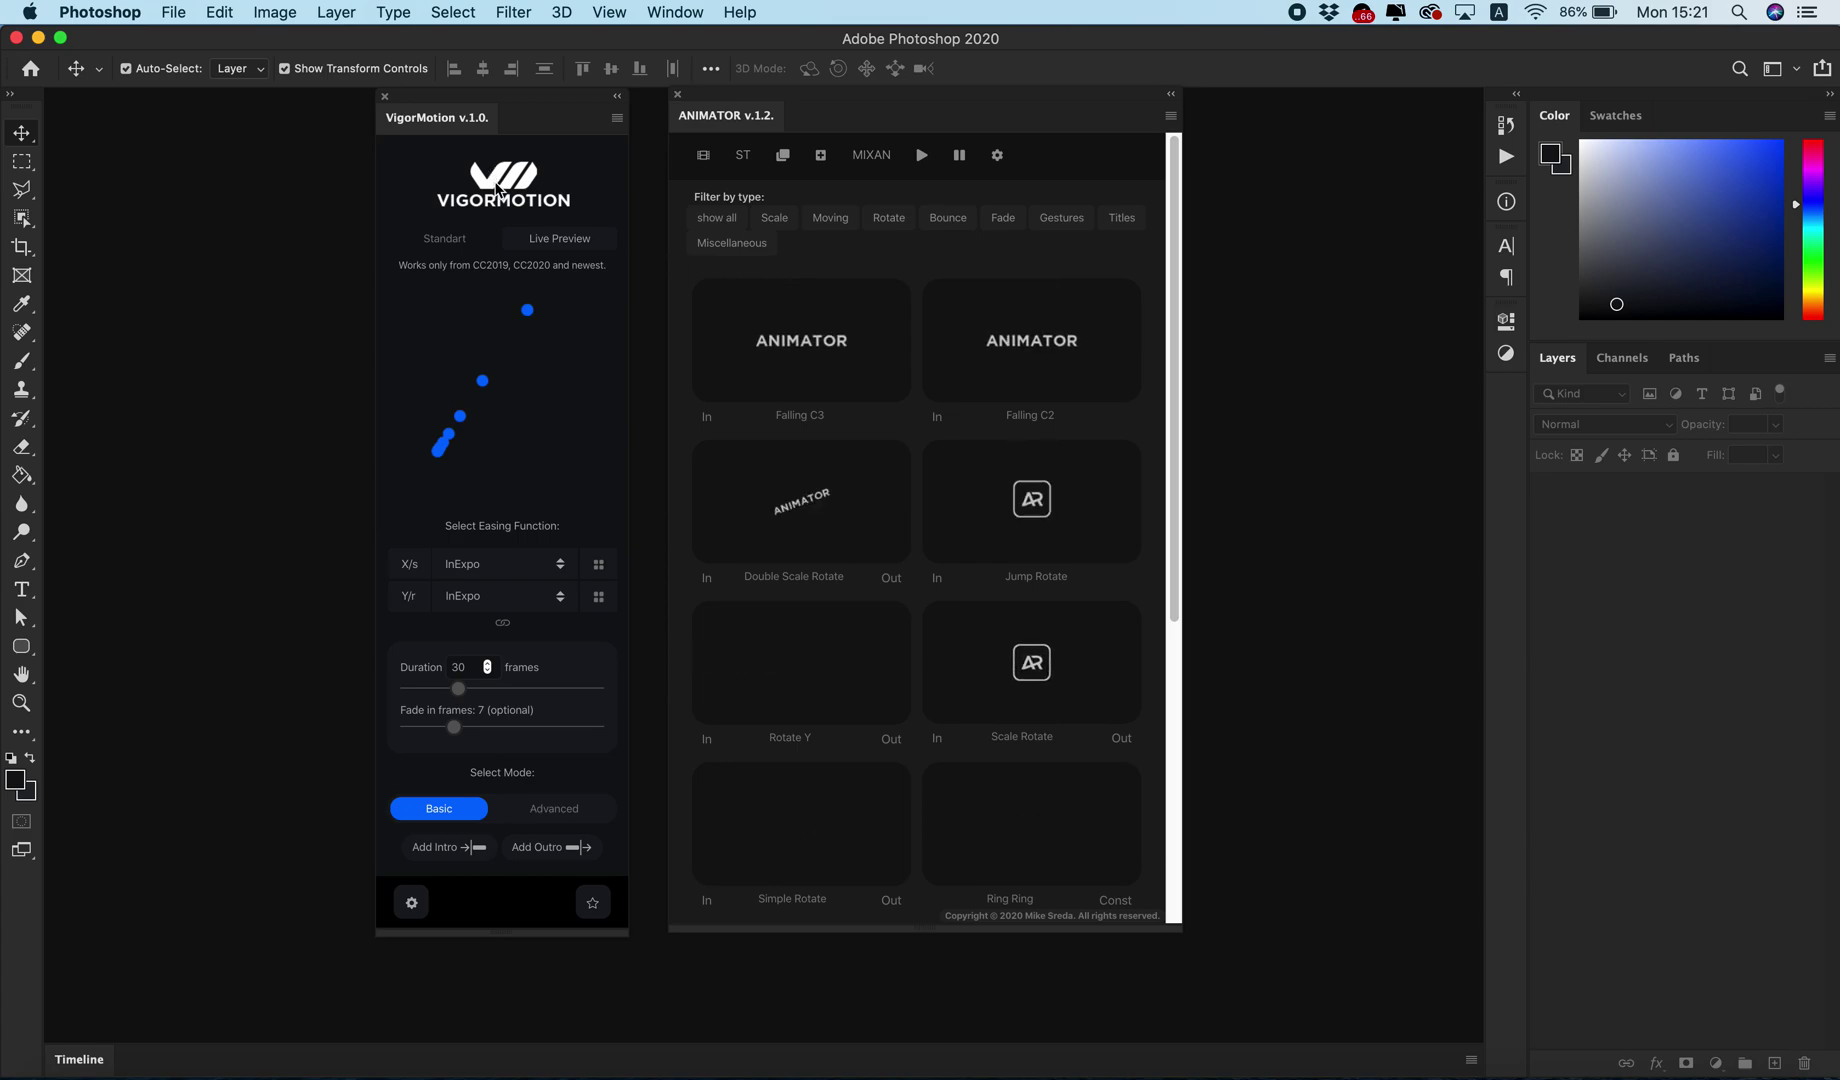
- Enable Advanced mode with intro and outro keys, apply the Double Scale Rotate intro, and list Moving presets
click(540, 818)
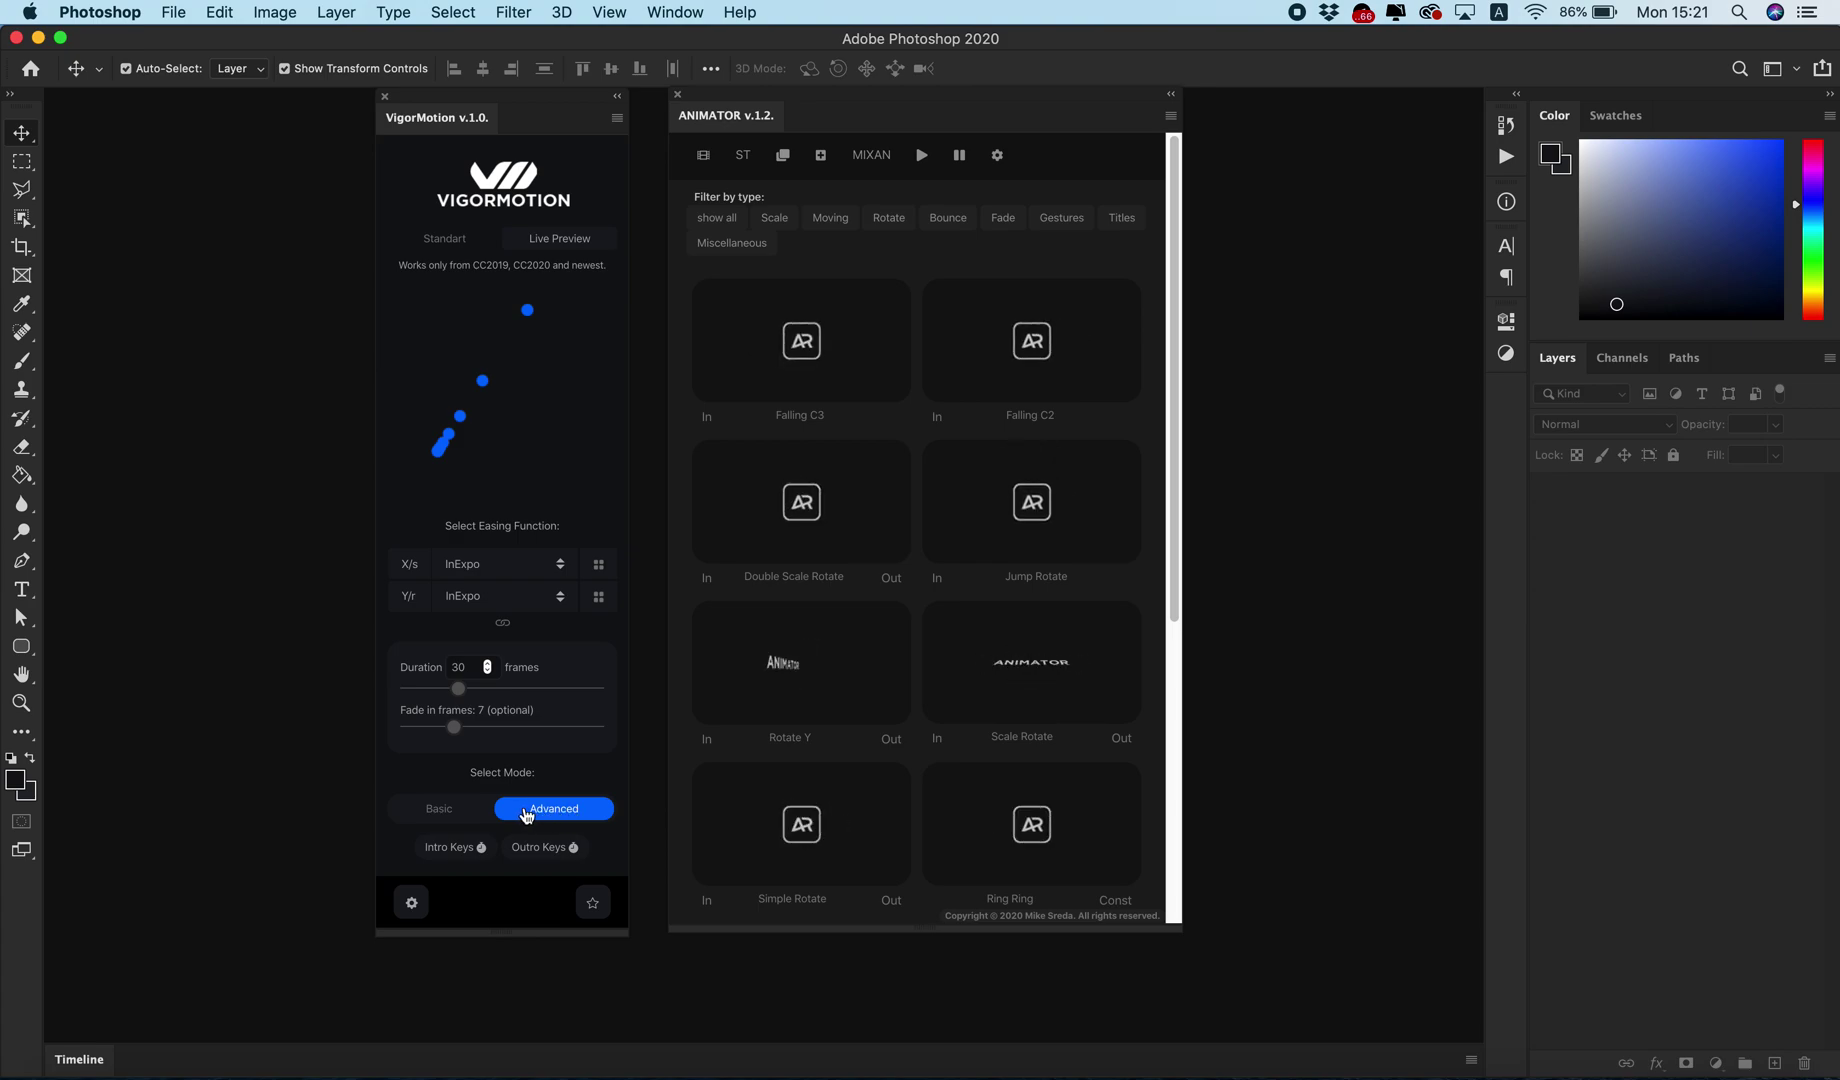
click(450, 847)
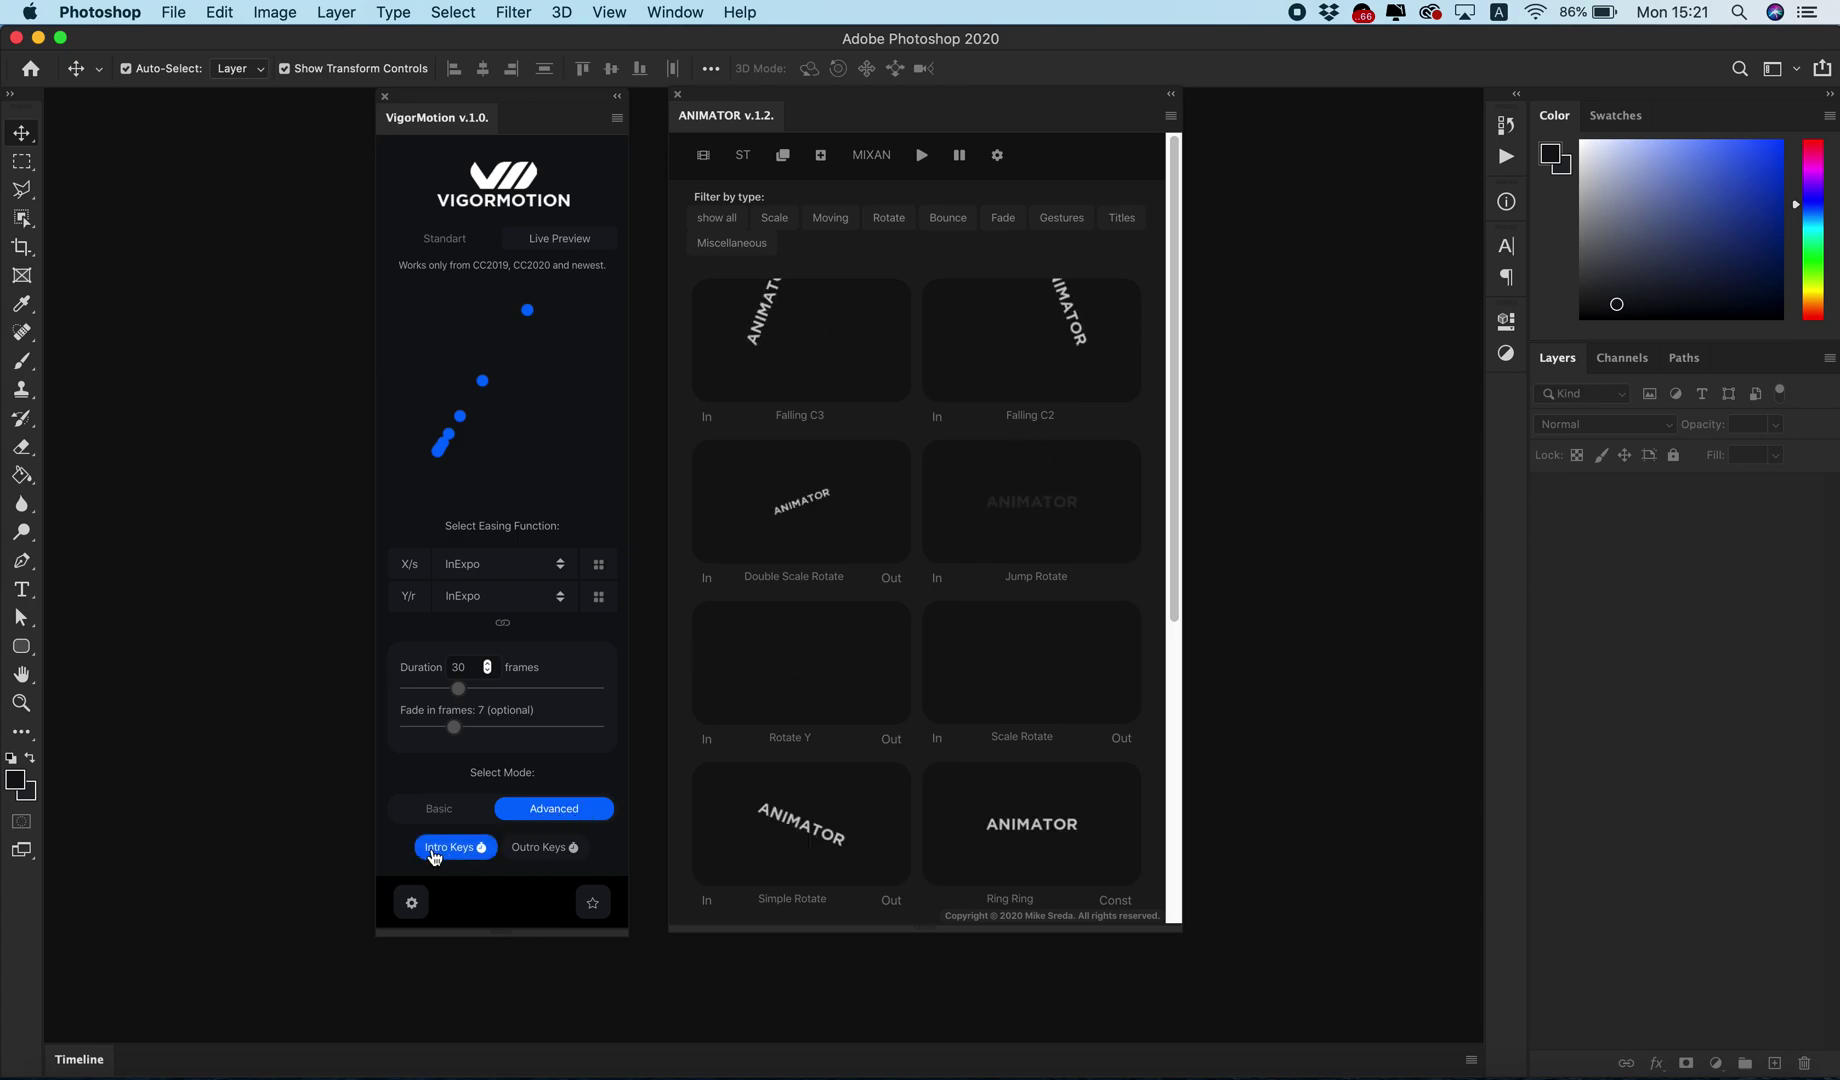
click(545, 848)
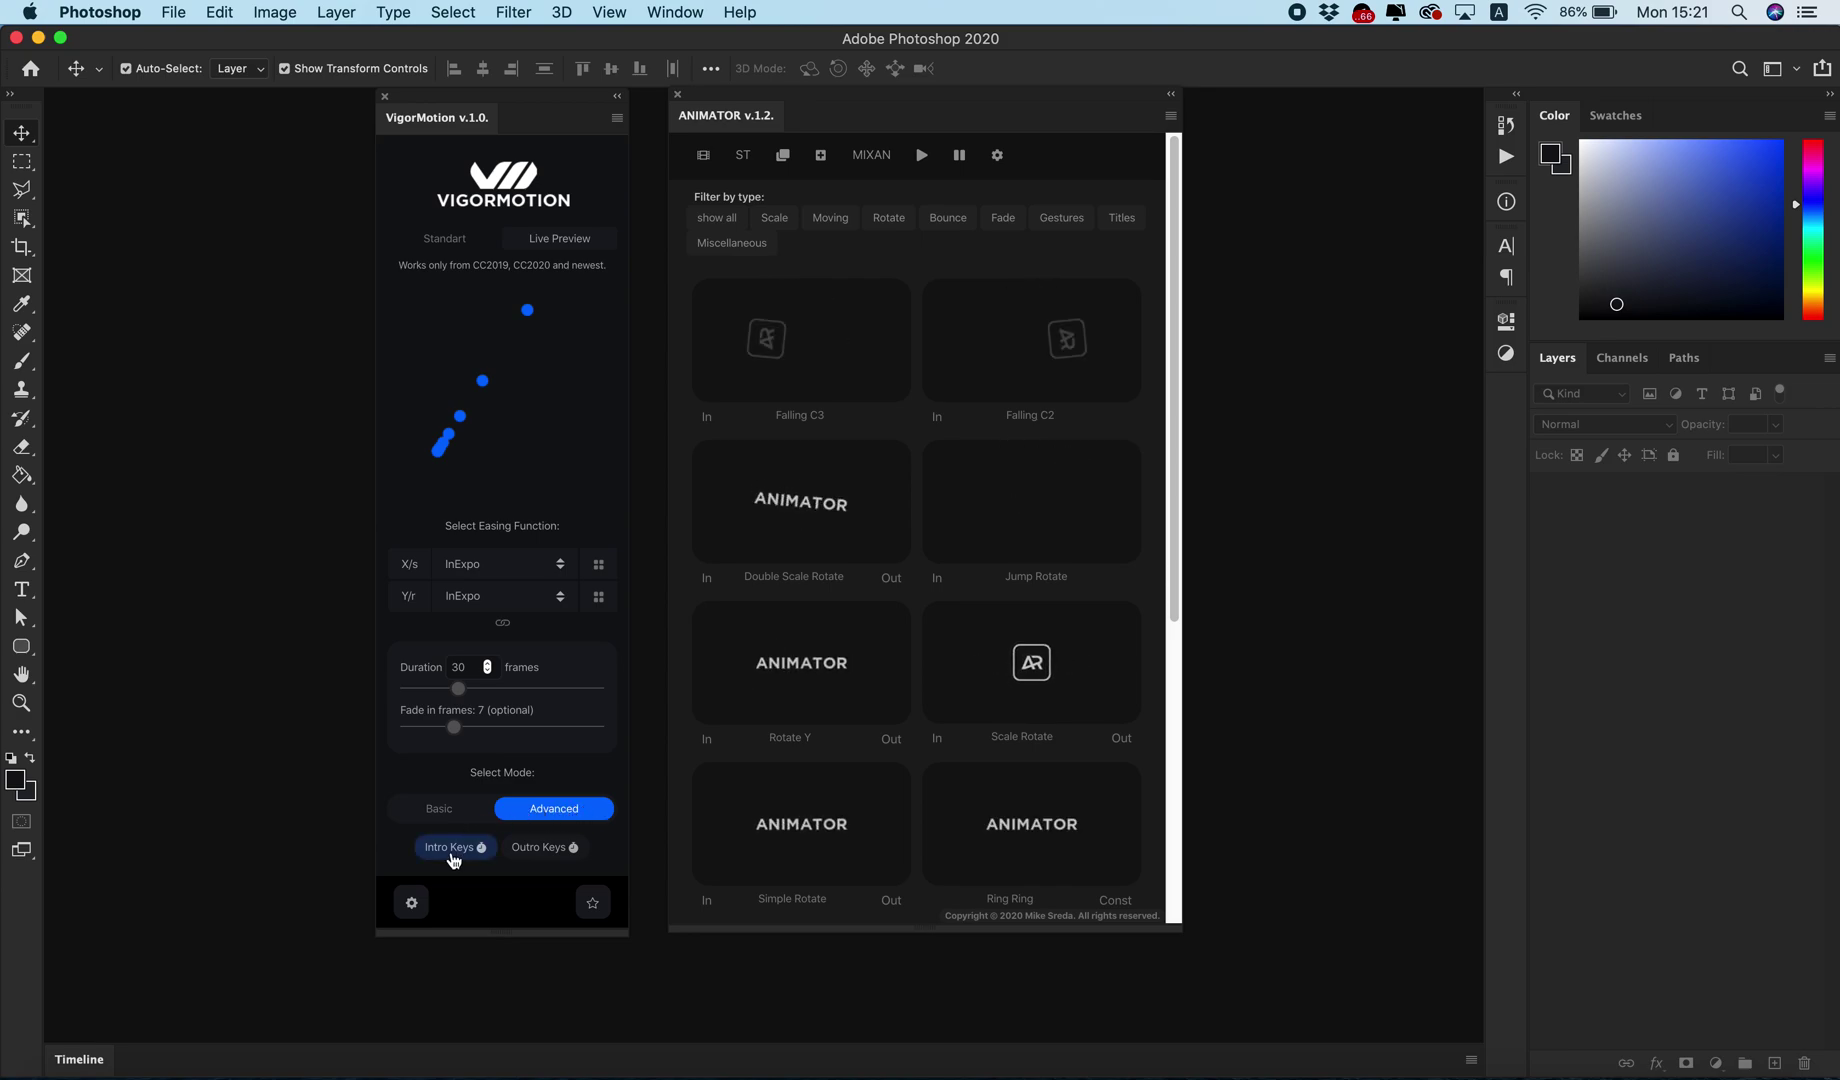
click(707, 579)
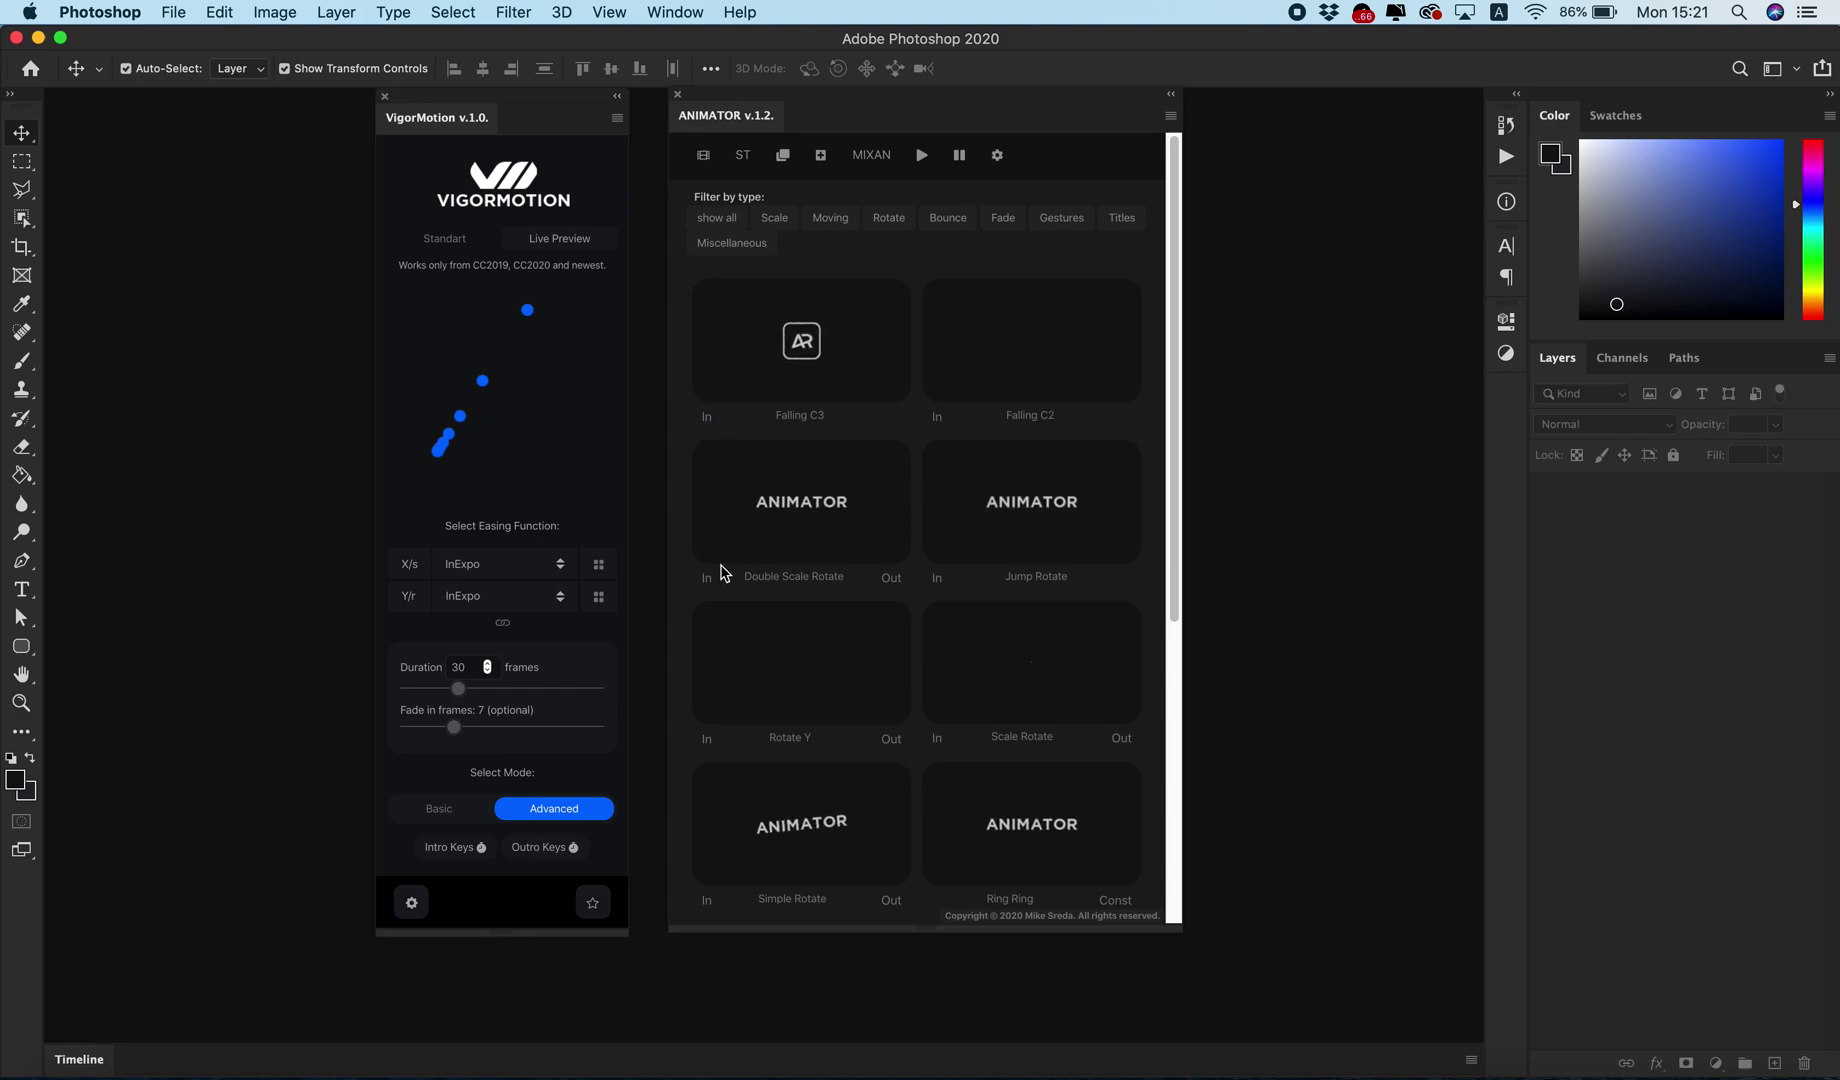
click(827, 222)
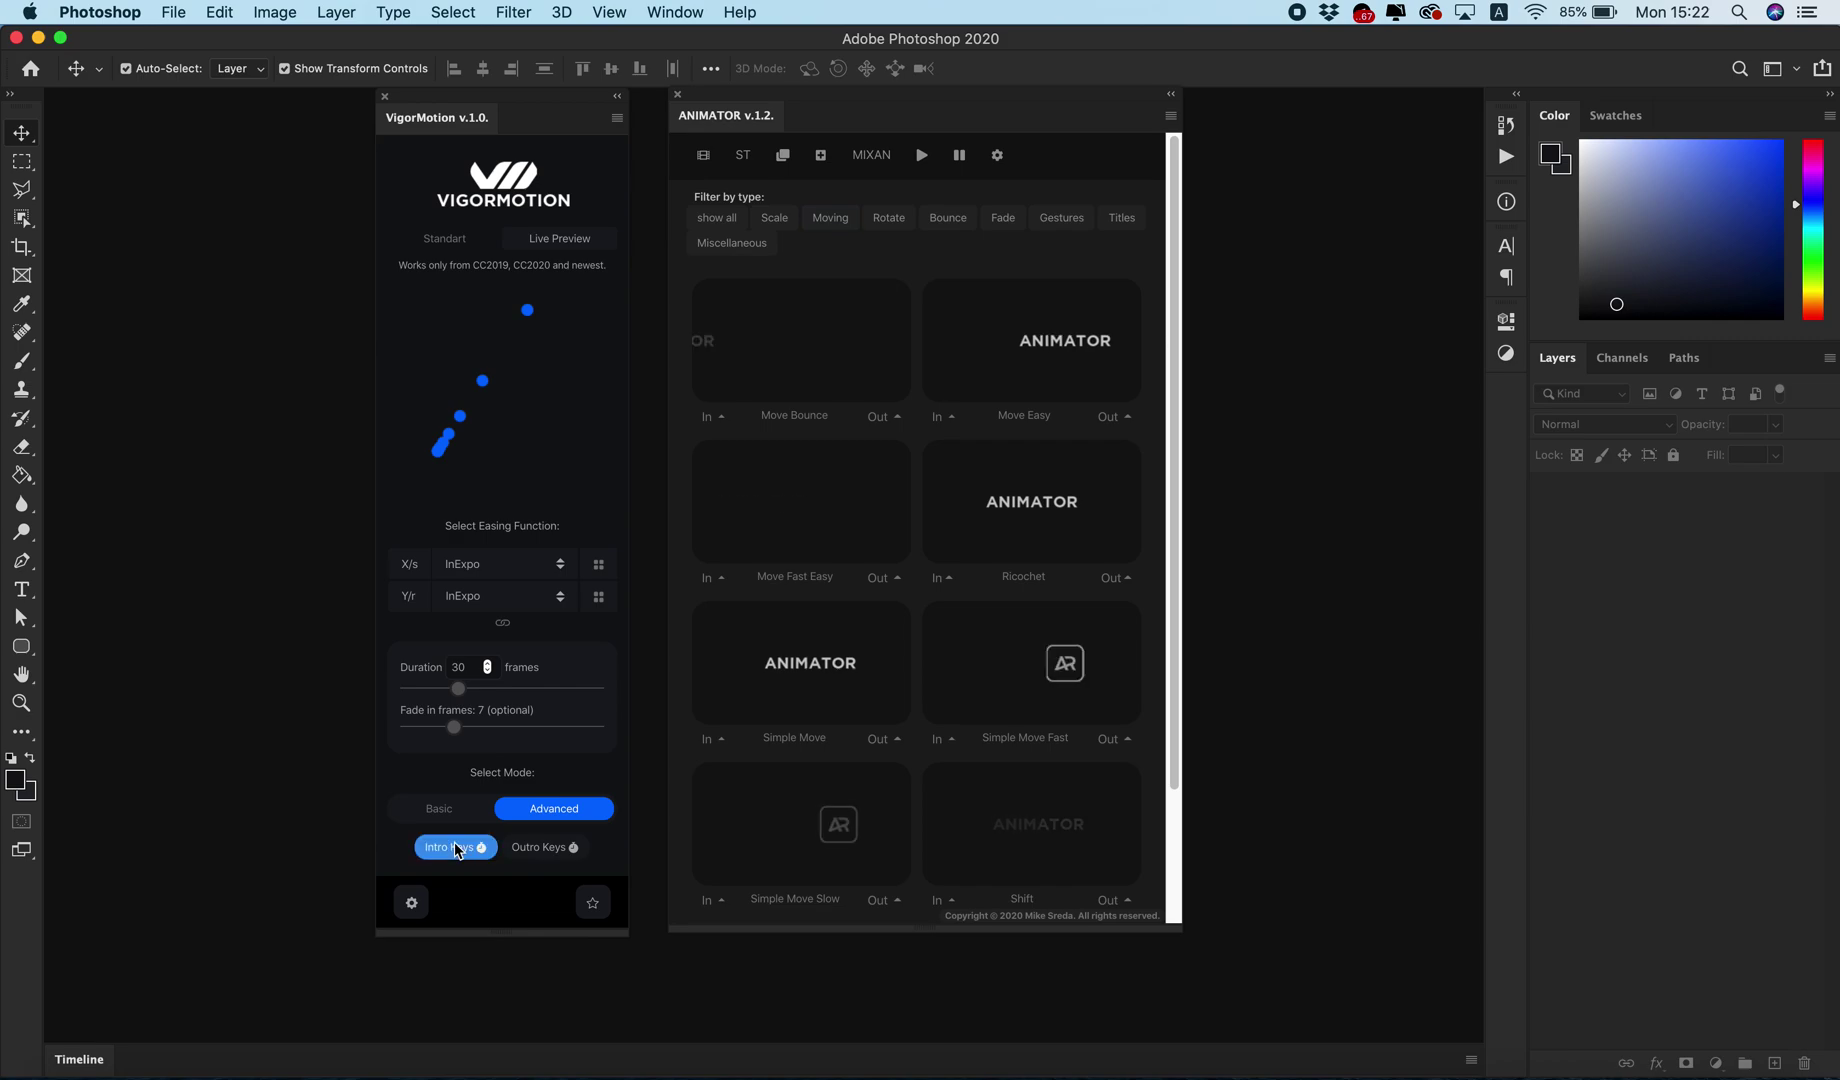
- Switch VigorMotion's advanced mode to Outro Keys only, then show Animator's Moving presets and toggle ST
click(554, 850)
click(554, 852)
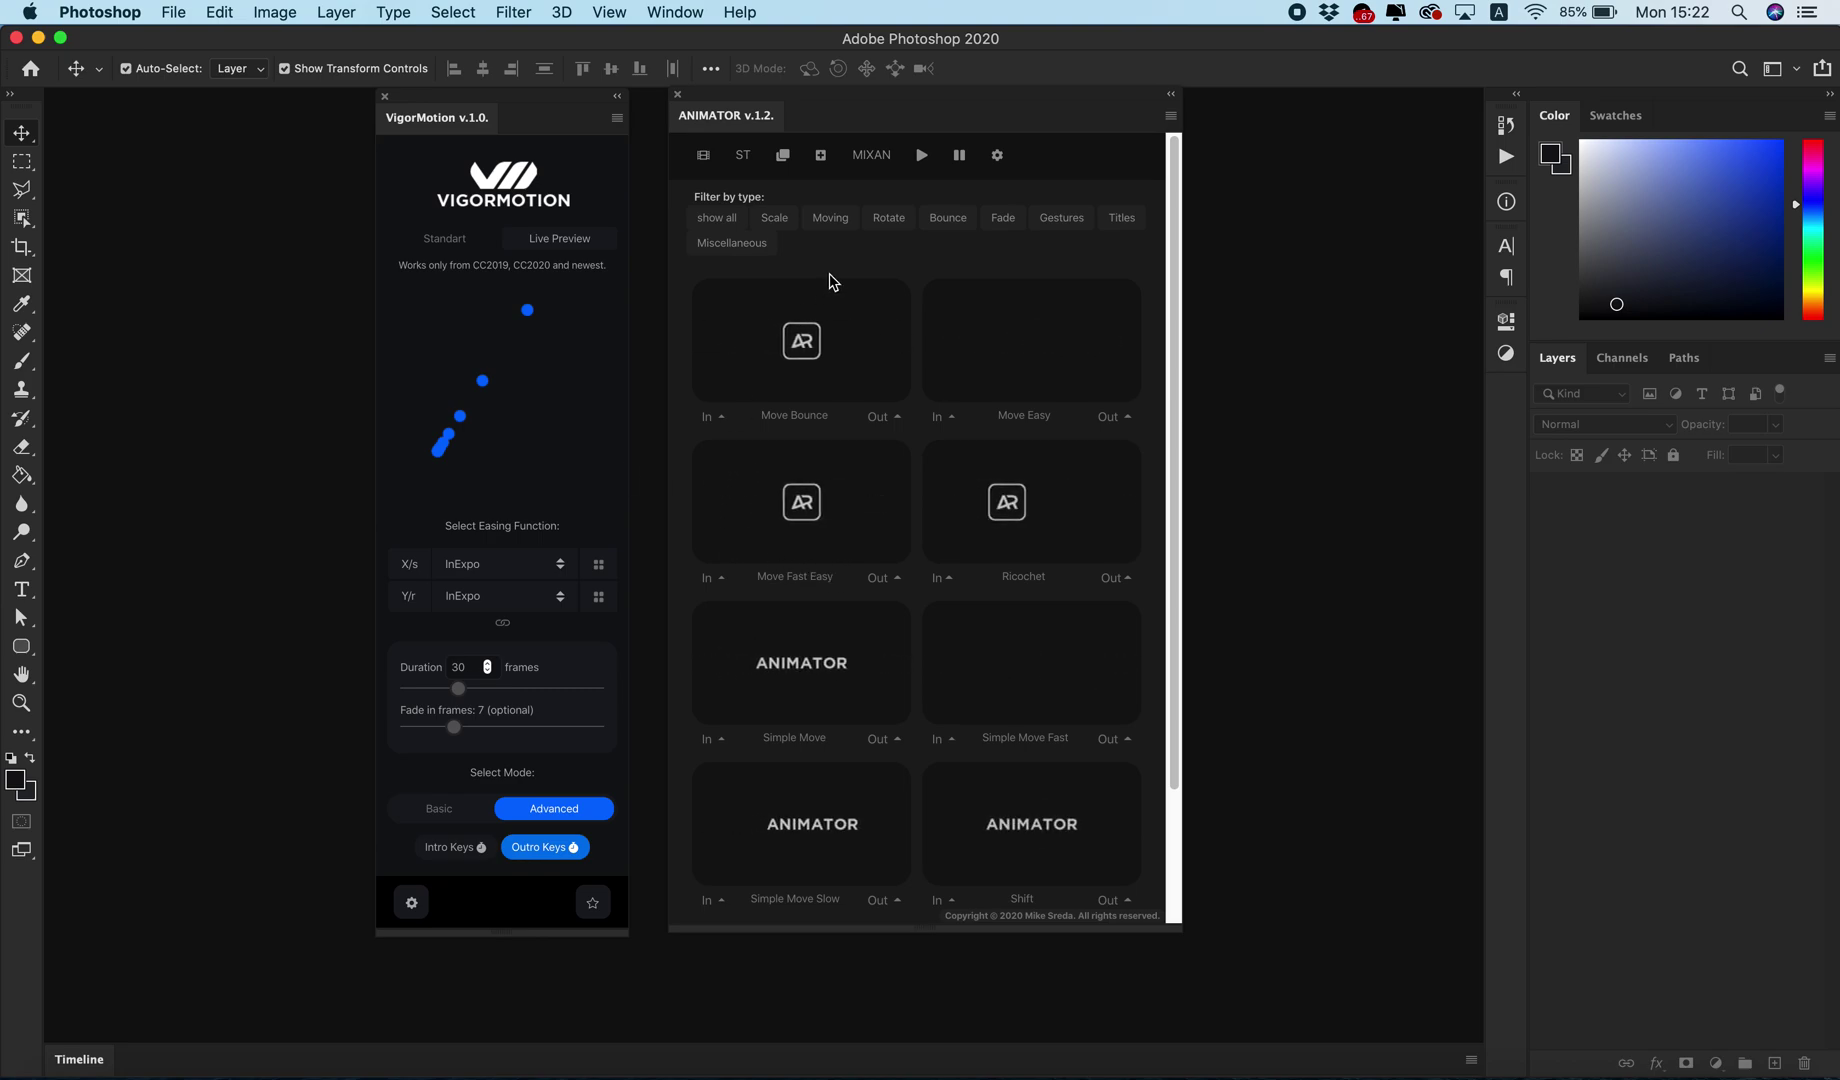
click(824, 226)
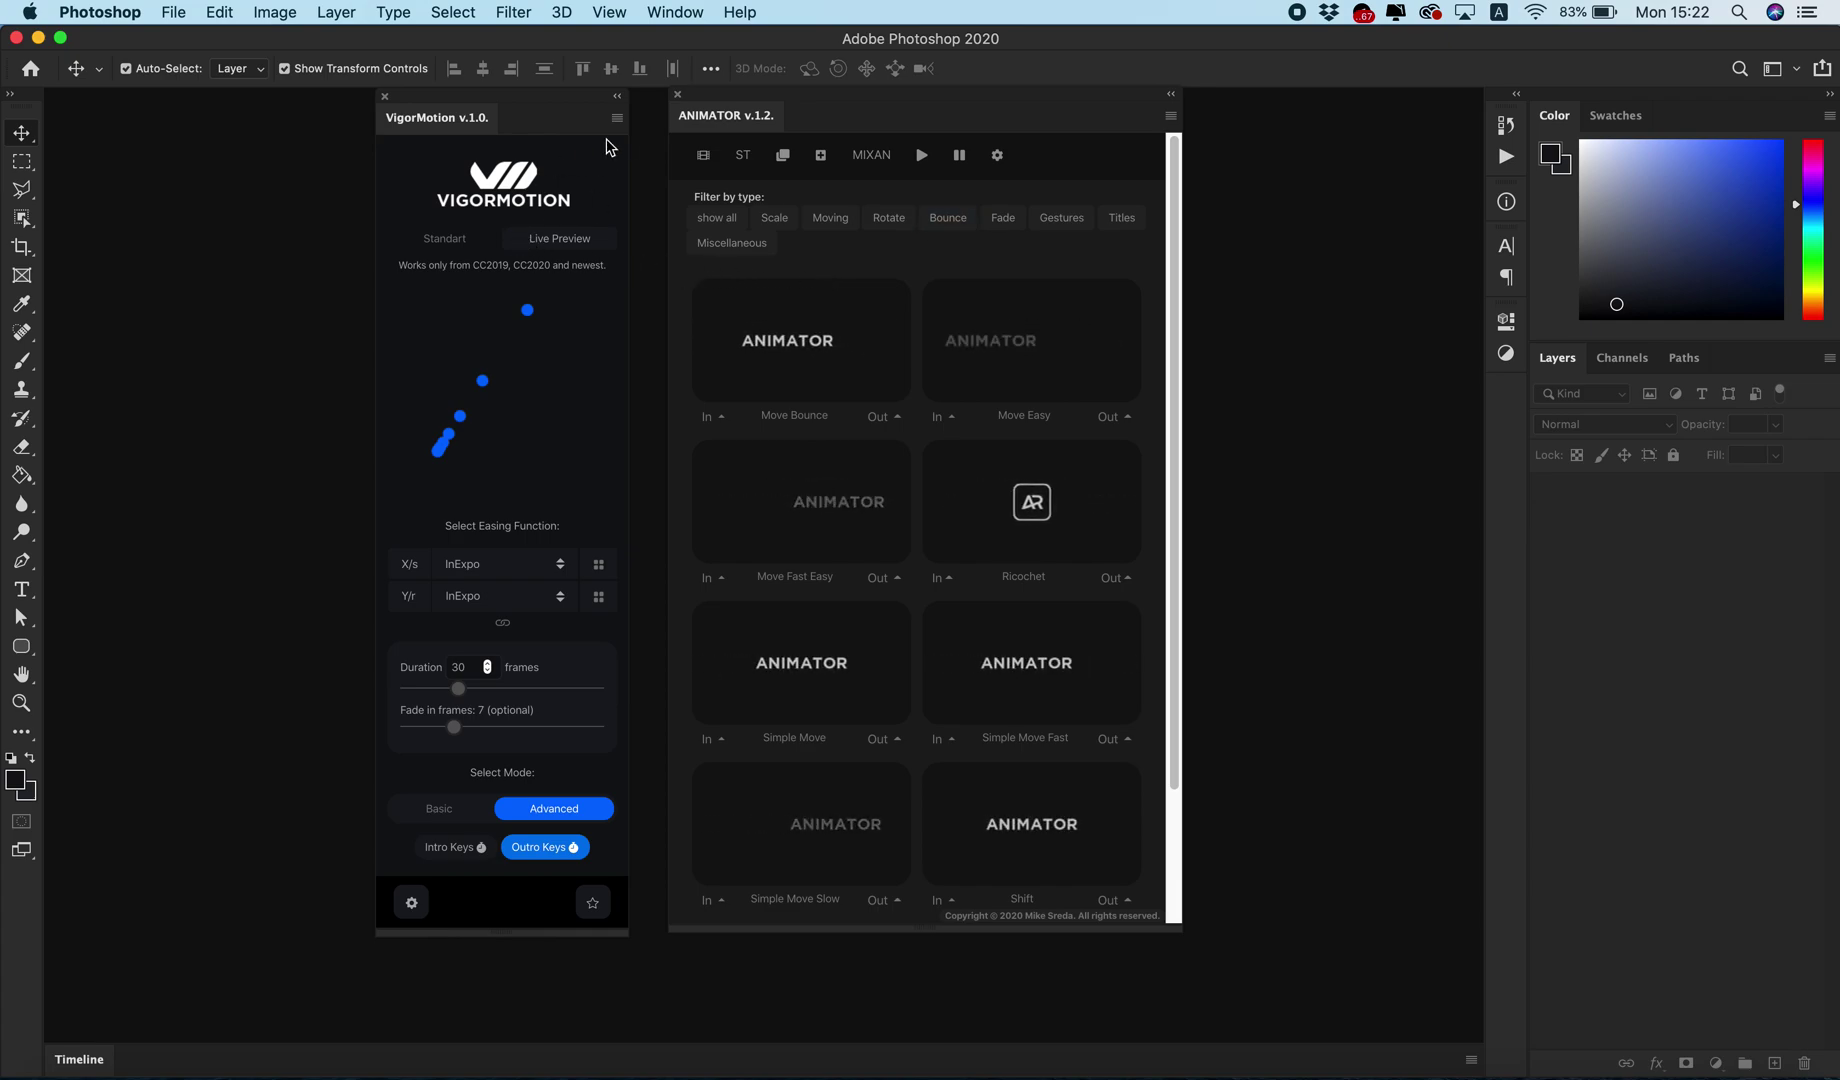
click(742, 154)
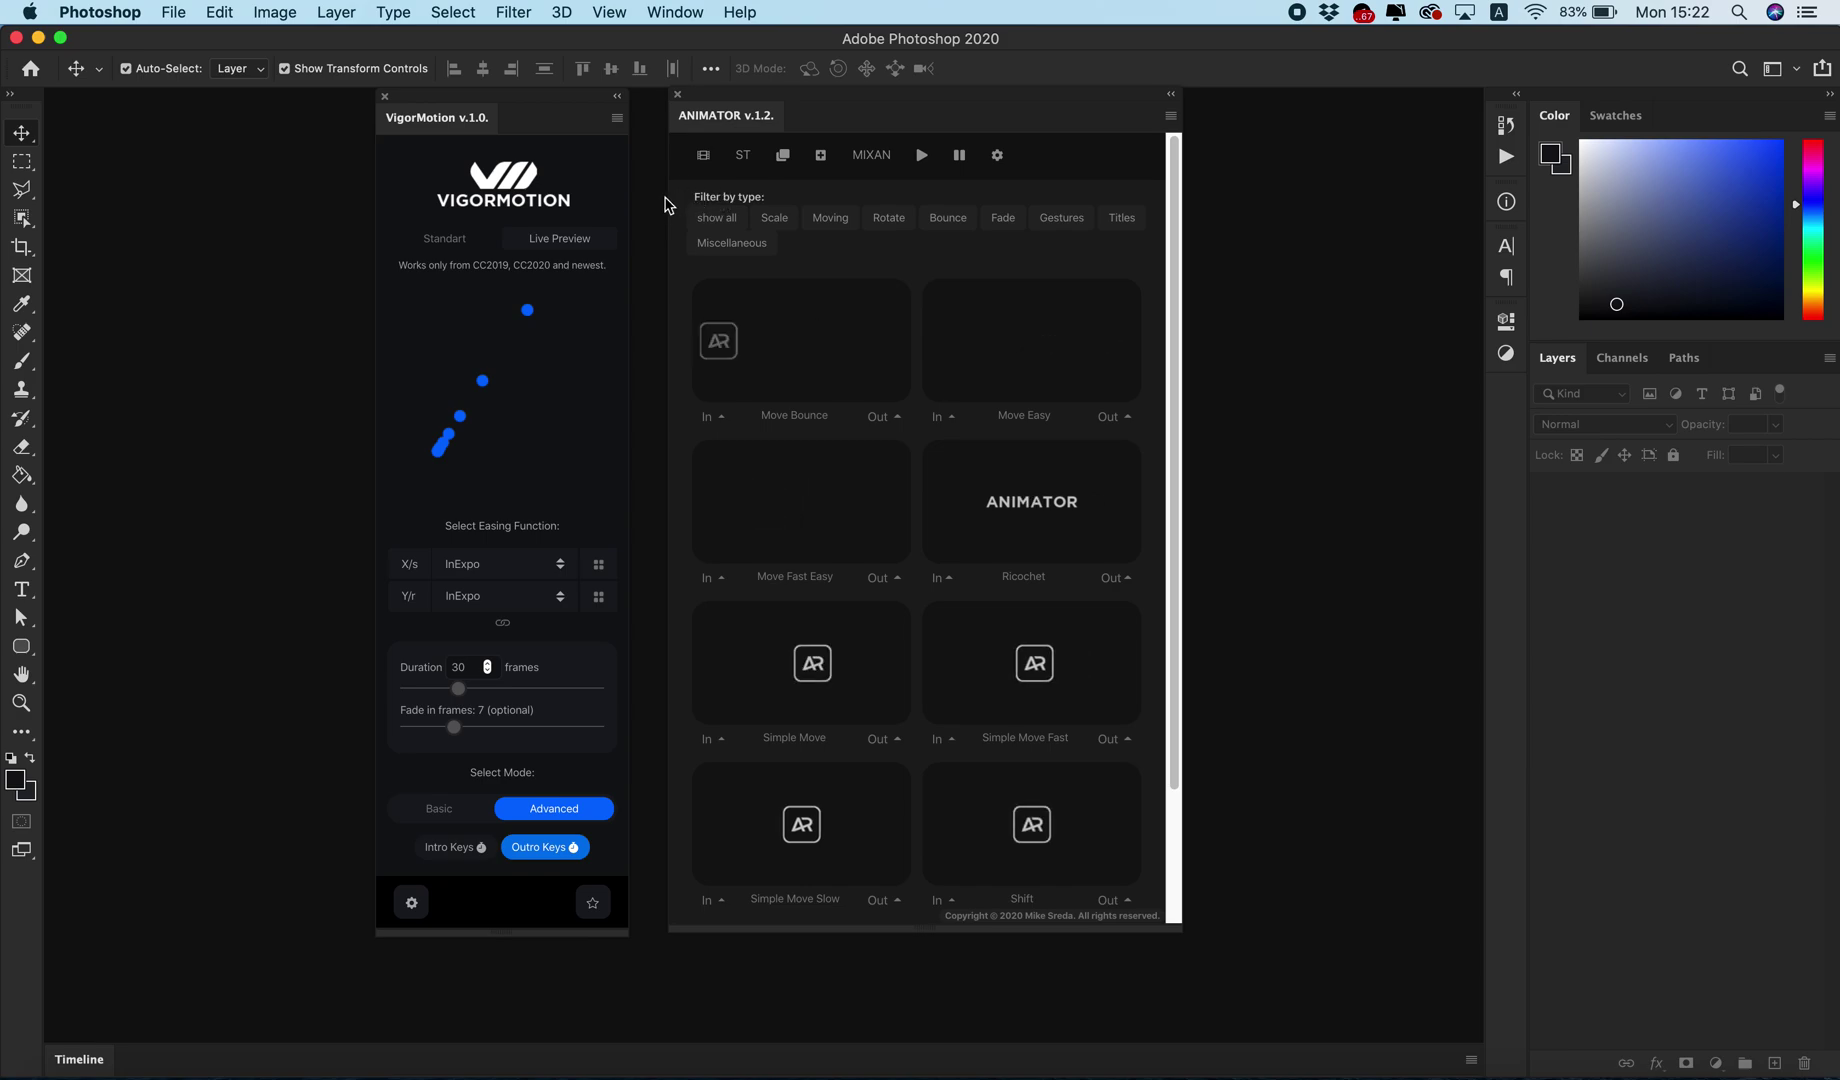